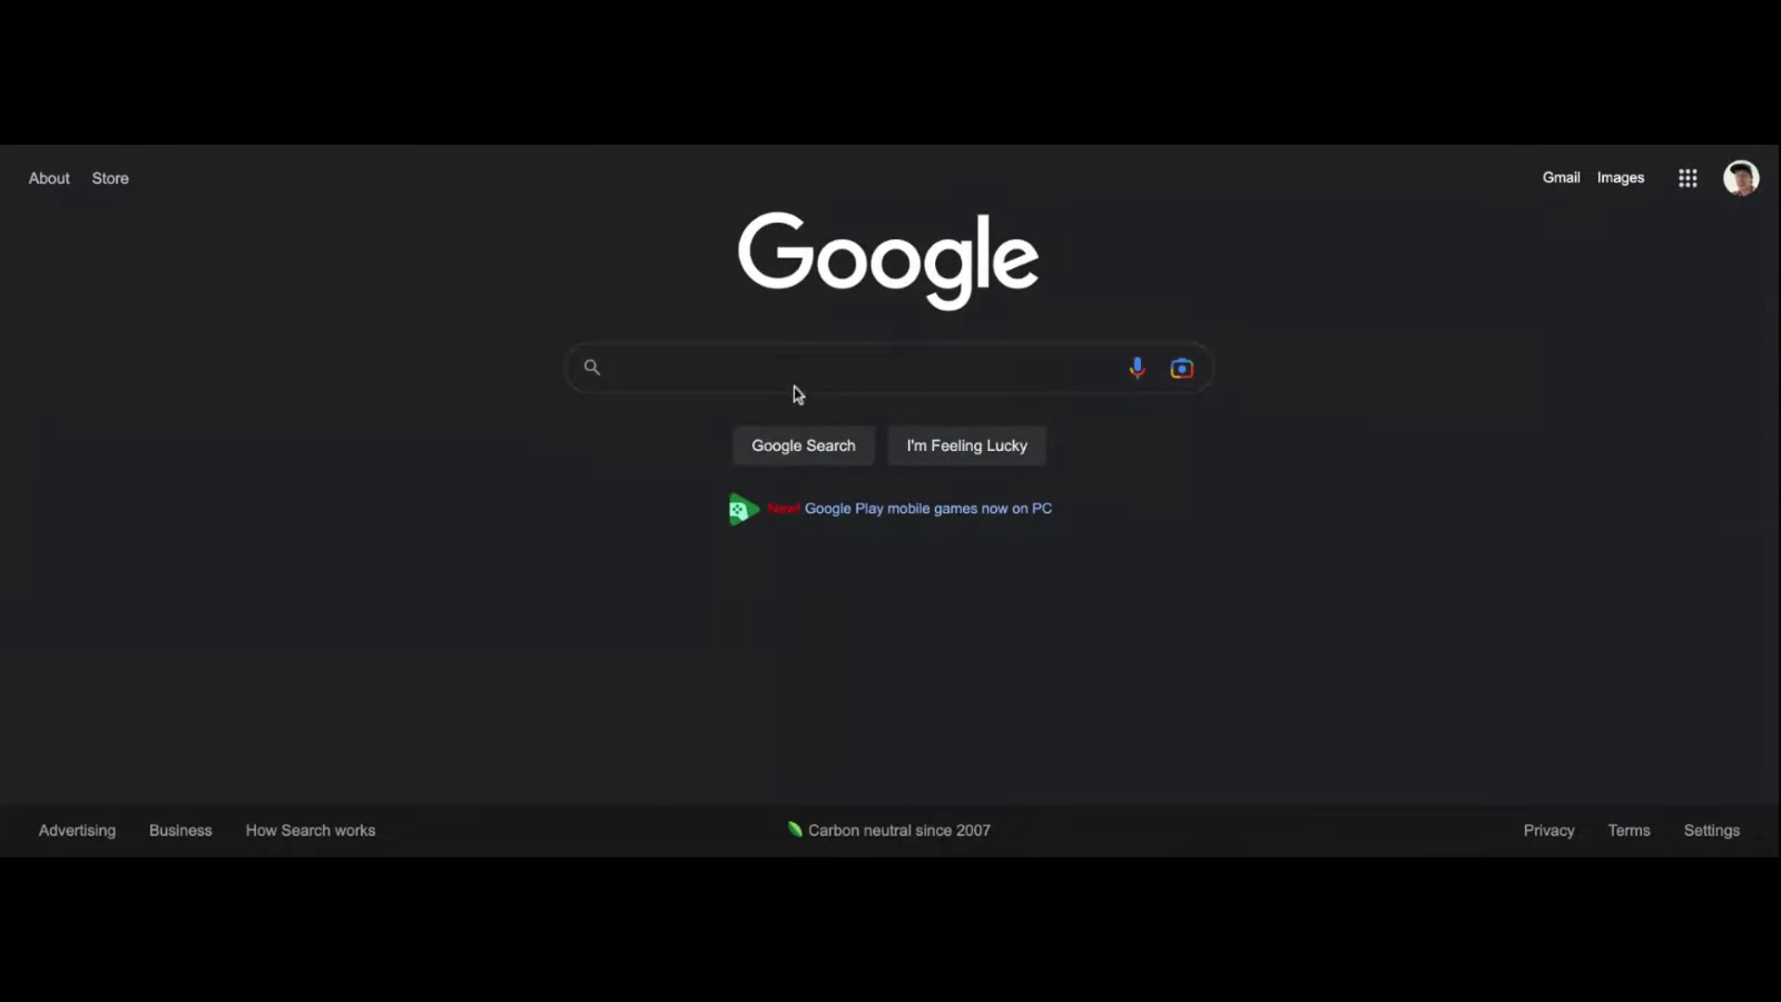
Search Google for 'streamyard' and open the Pricing sitelink under the StreamYard result.
{"action": "left_click", "coordinate": [788, 368]}
{"action": "type", "text": "streamyard"}
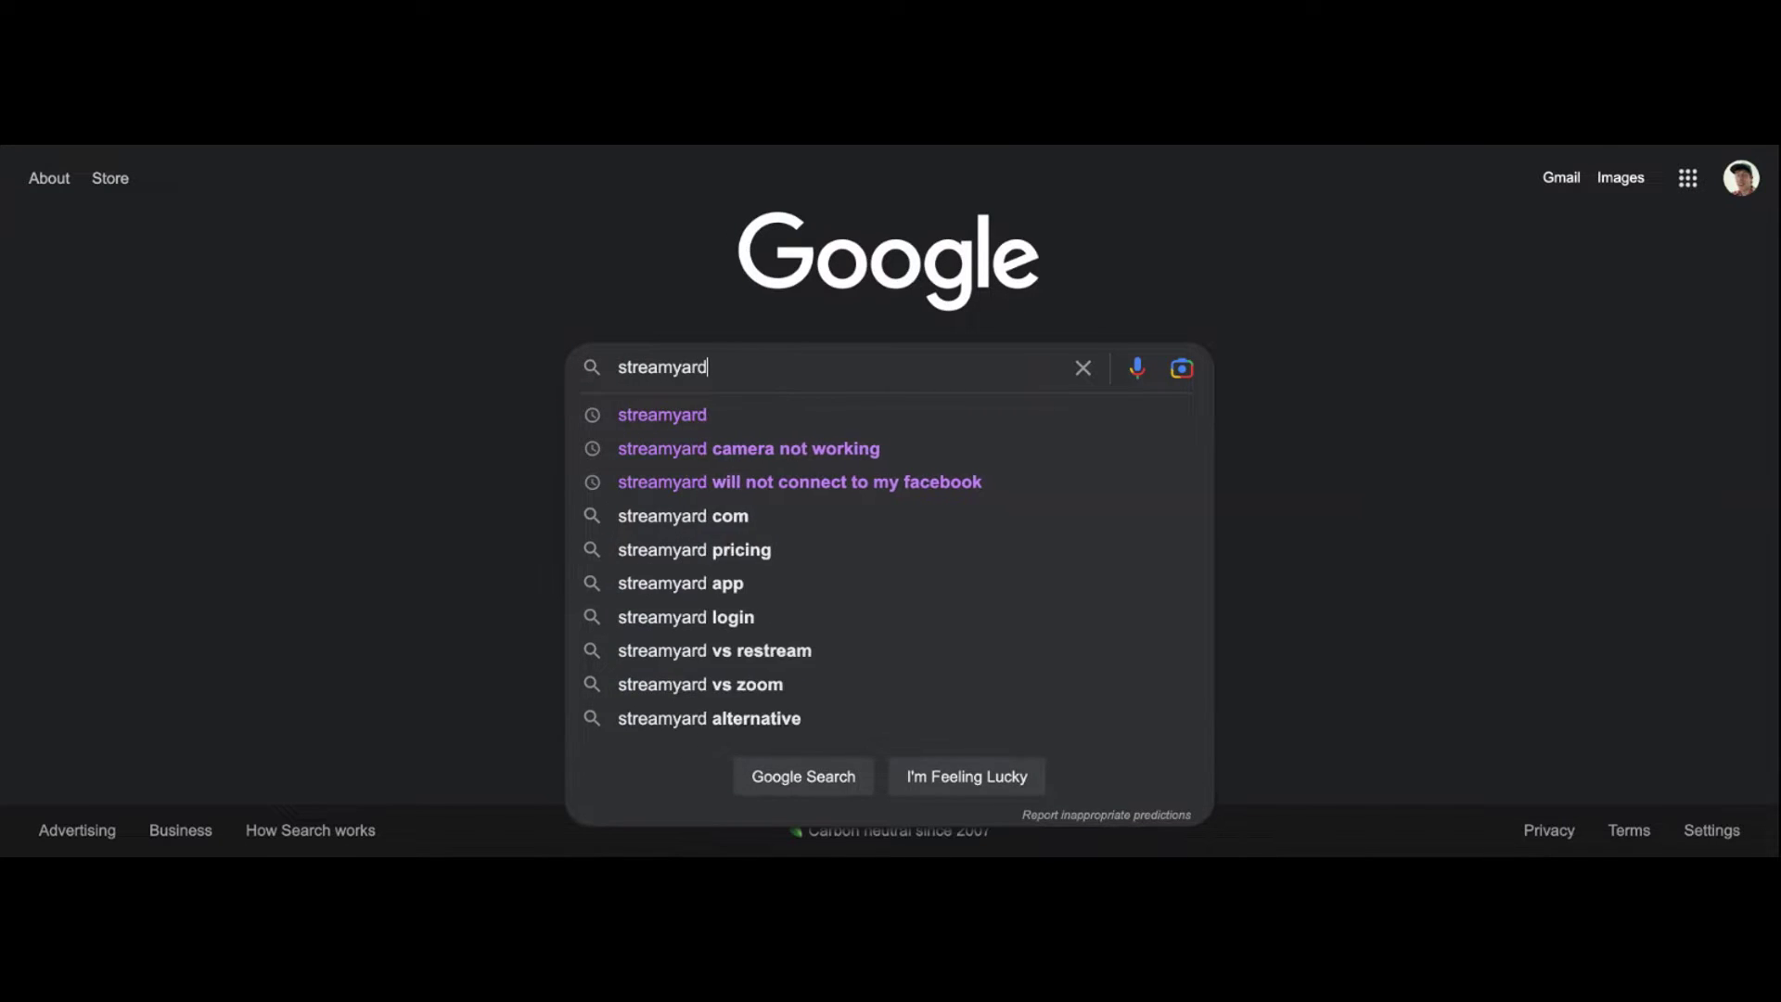
{"action": "key", "text": "Escape"}
{"action": "key", "text": "Return"}
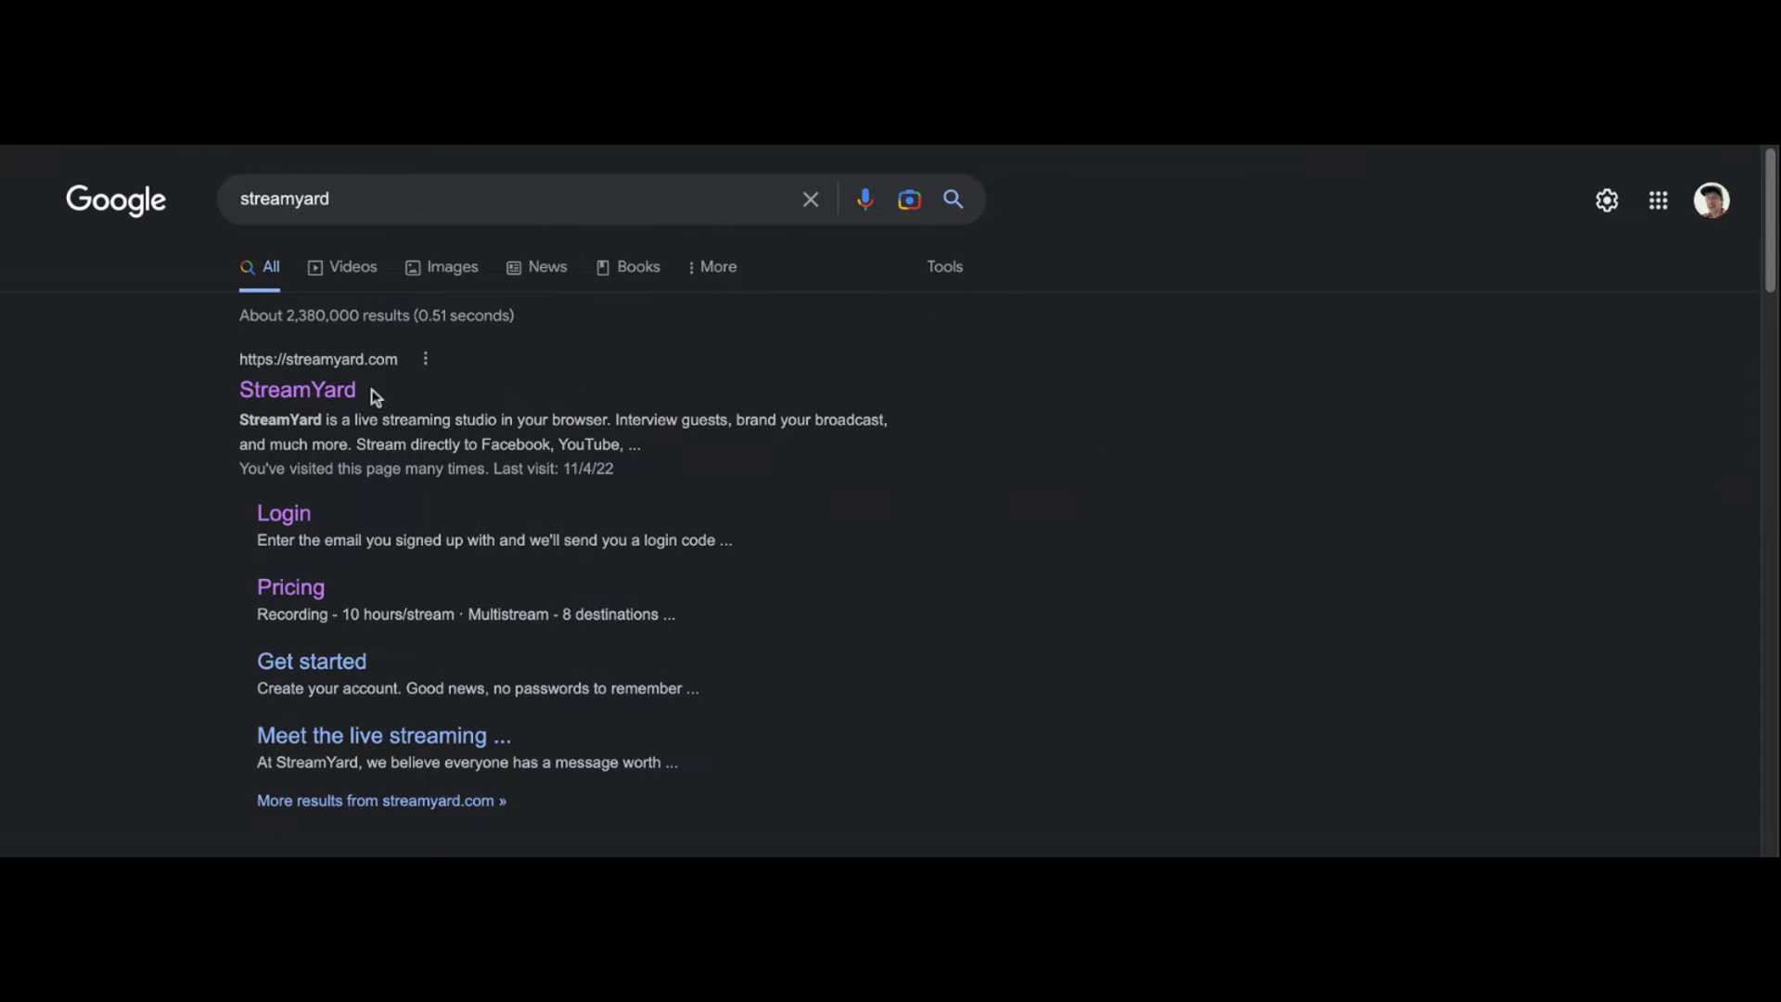
{"action": "scroll", "coordinate": [539, 467], "scroll_direction": "down", "scroll_amount": 1}
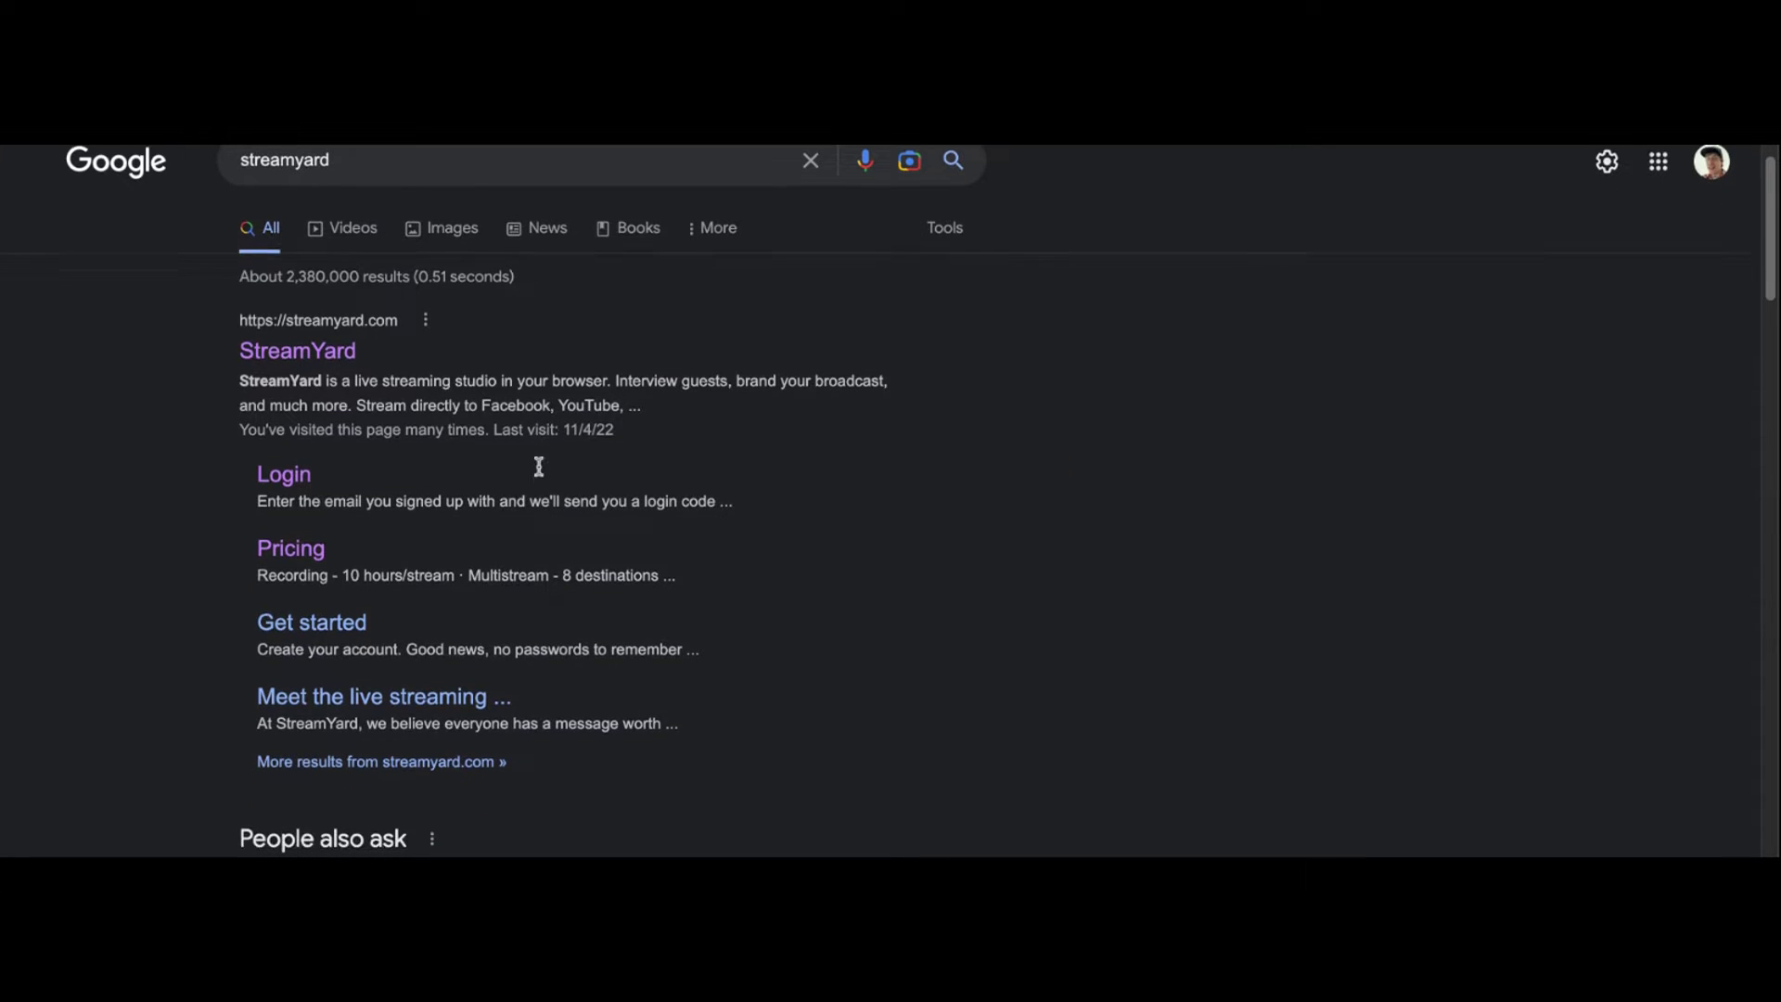
{"action": "left_click", "coordinate": [296, 552]}
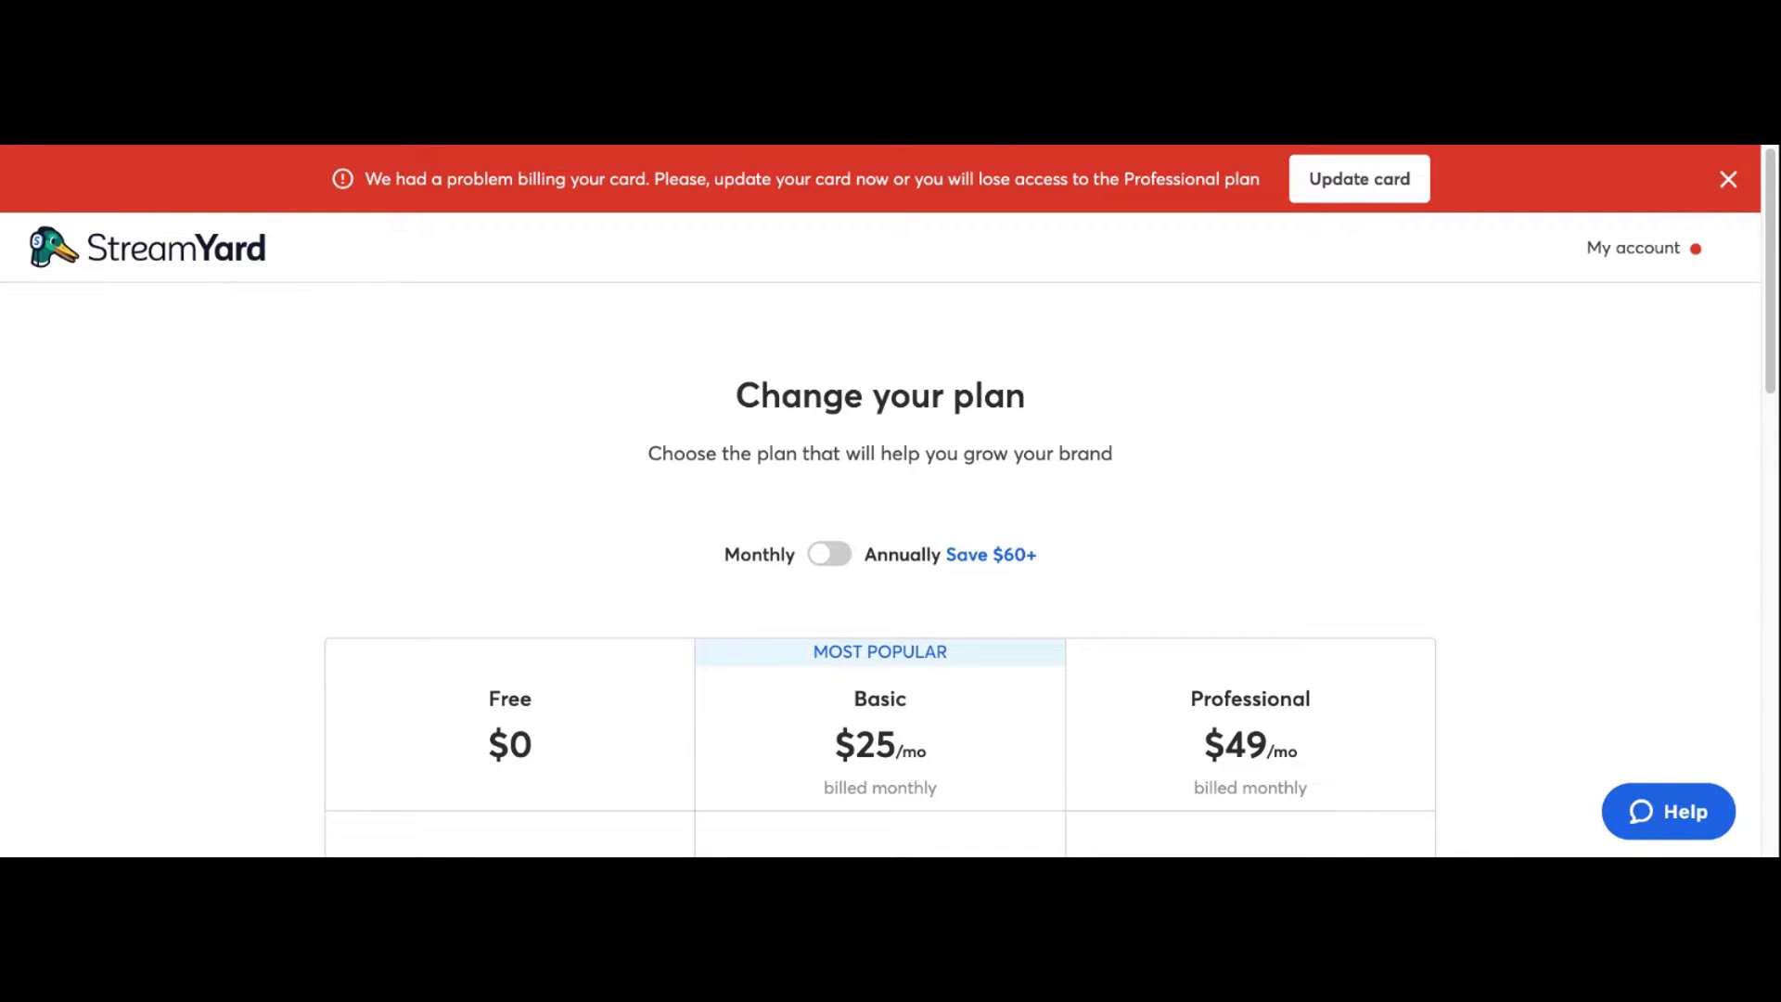
{"action": "scroll", "coordinate": [1057, 427], "scroll_direction": "down", "scroll_amount": 4}
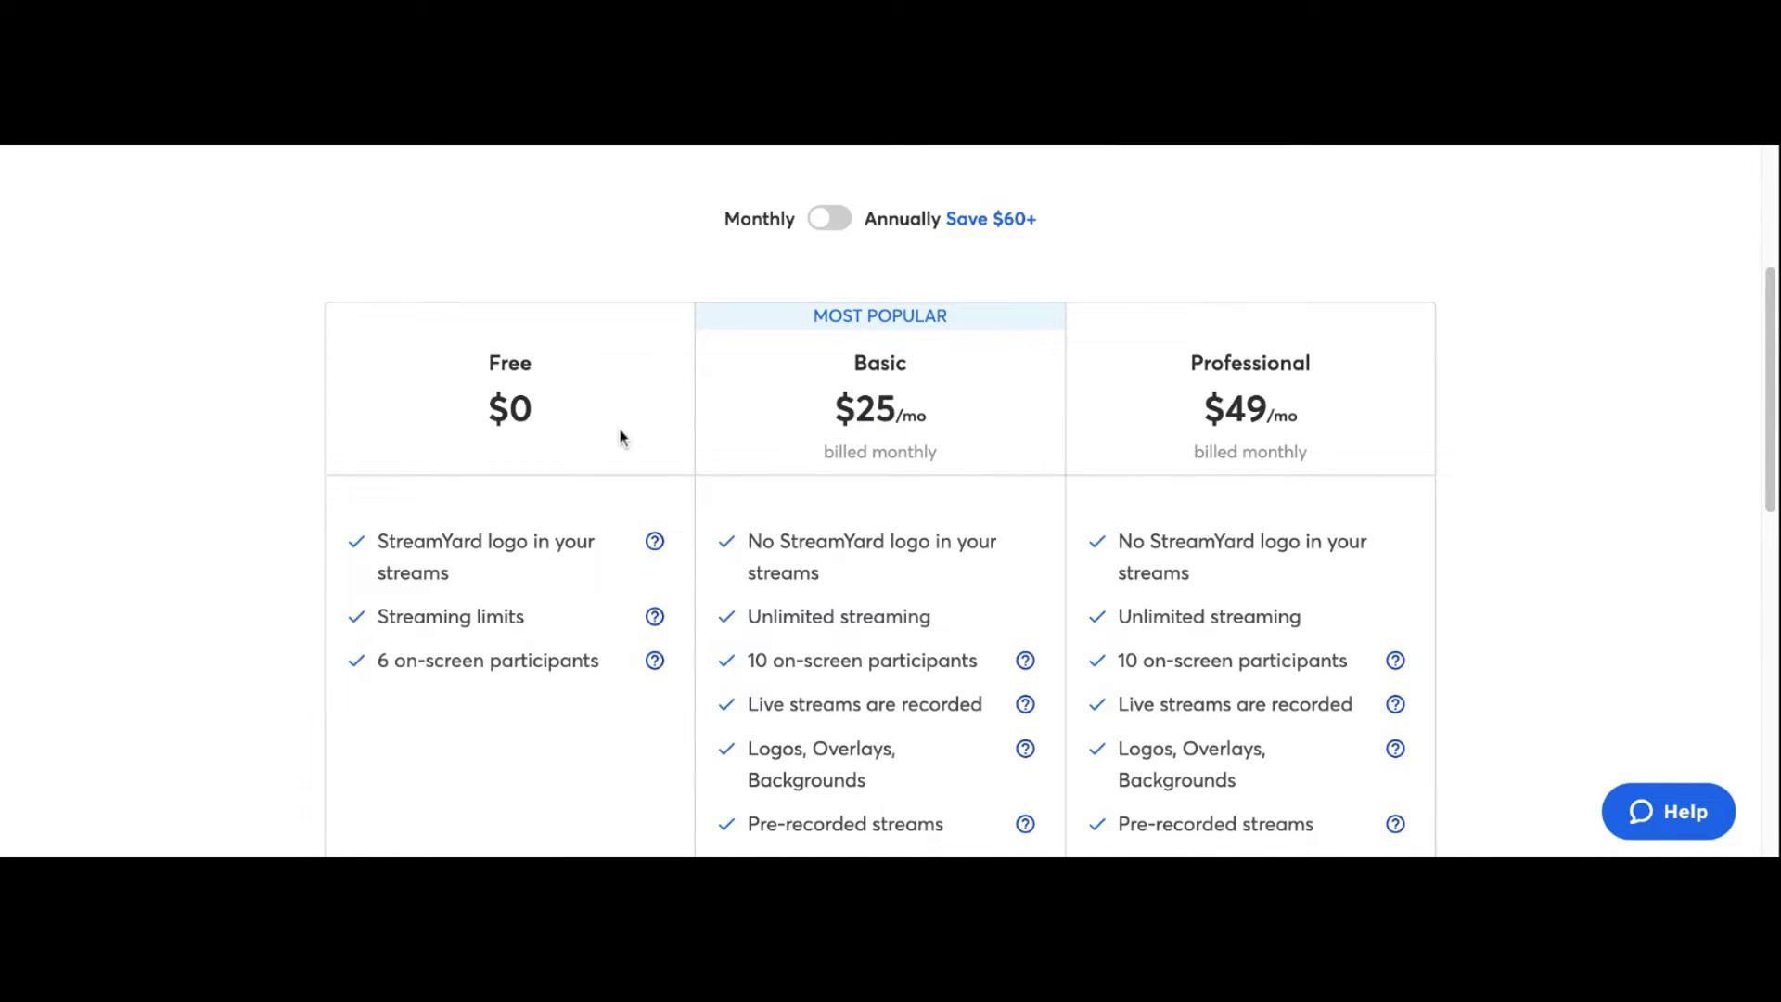
{"action": "scroll", "coordinate": [619, 441], "scroll_direction": "down", "scroll_amount": 1}
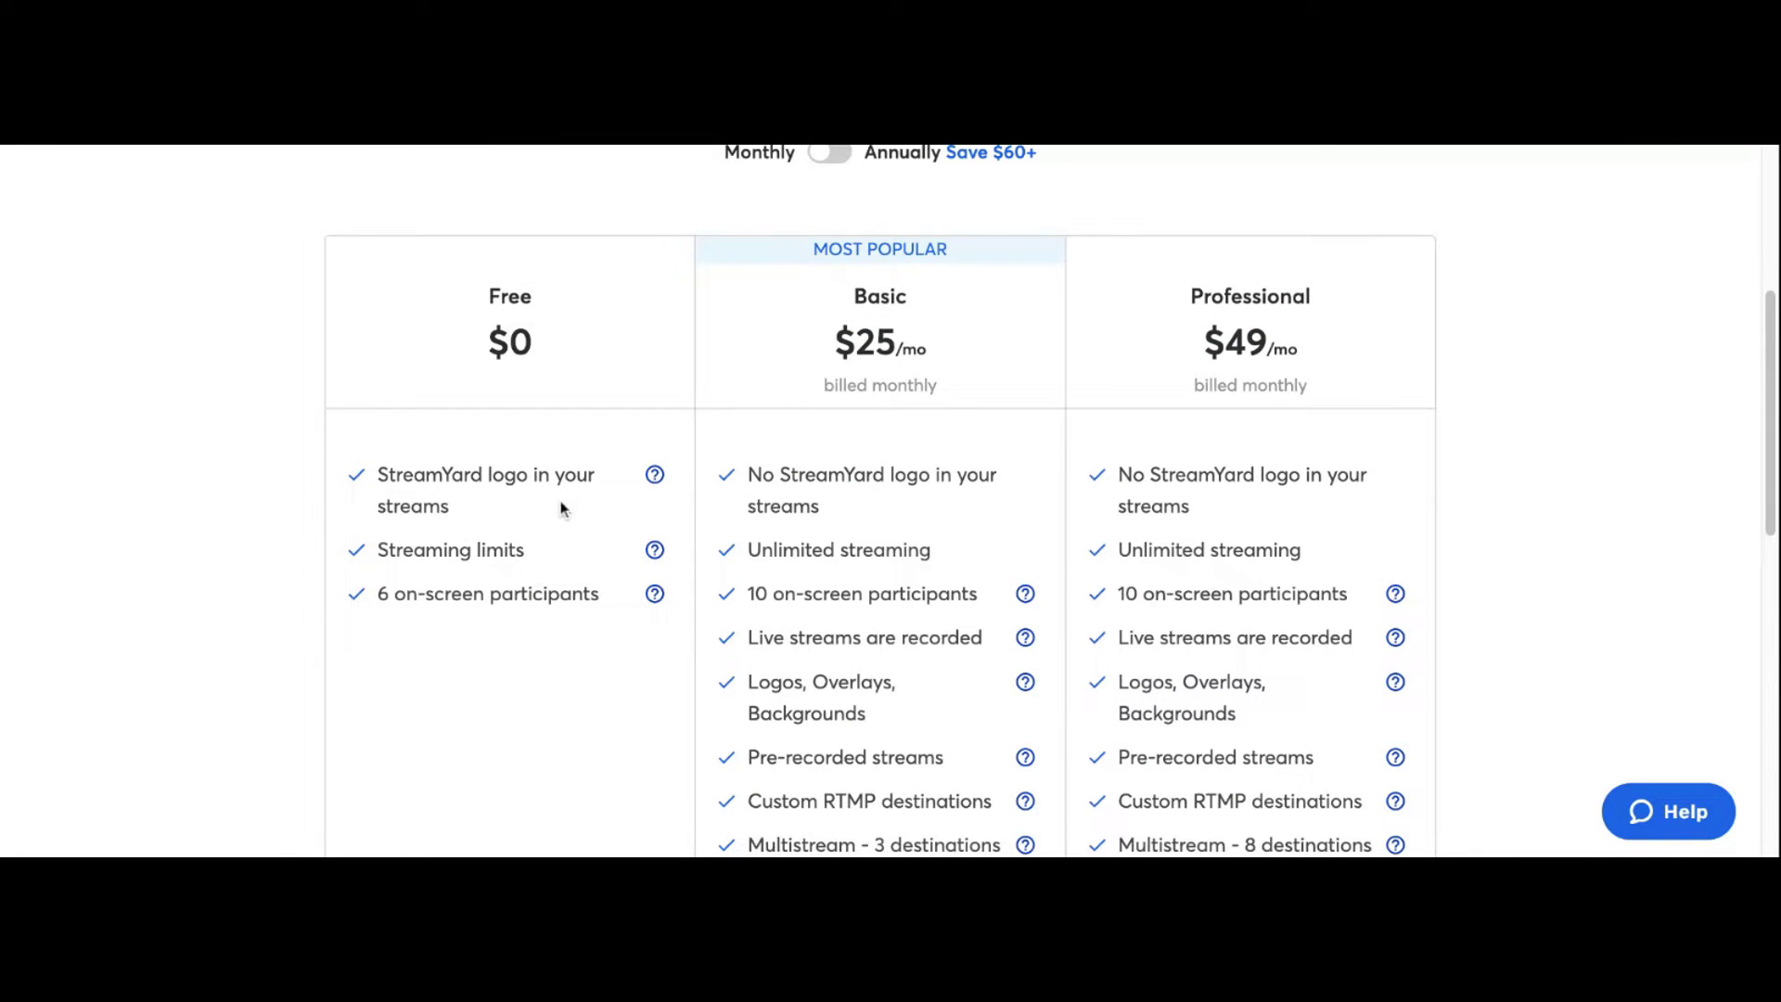
{"action": "scroll", "coordinate": [560, 505], "scroll_direction": "down", "scroll_amount": 1}
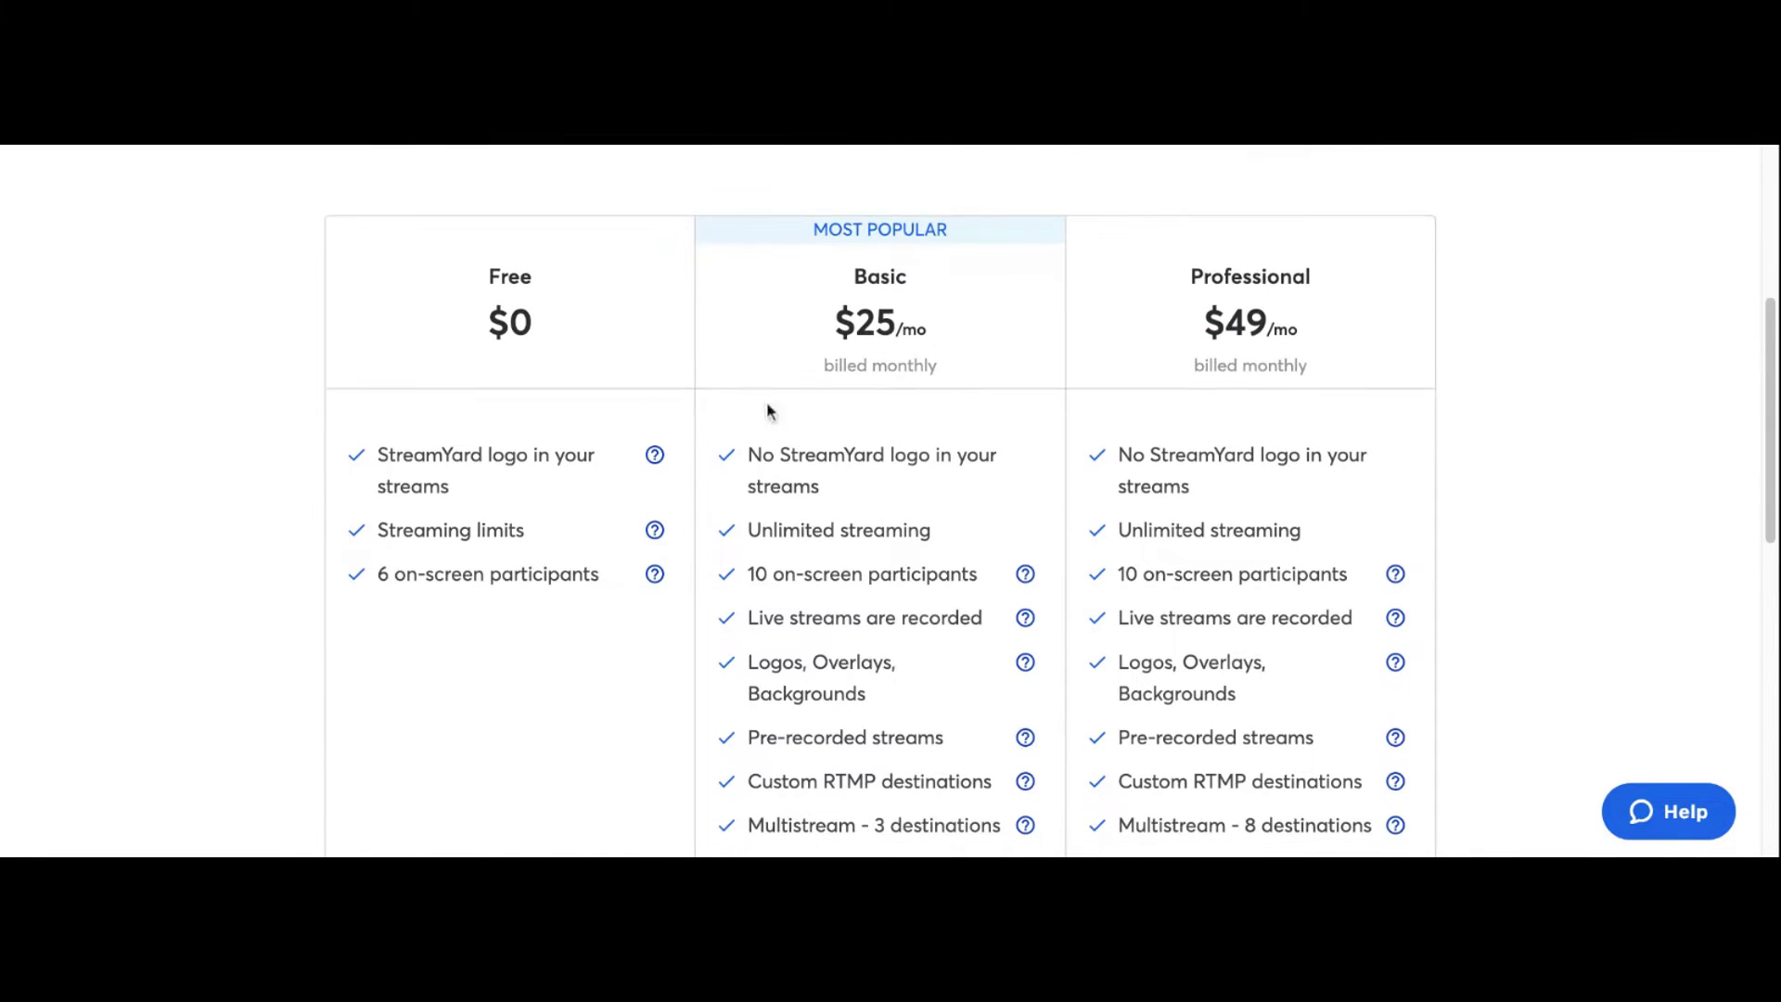
{"action": "scroll", "coordinate": [954, 331], "scroll_direction": "down", "scroll_amount": 3}
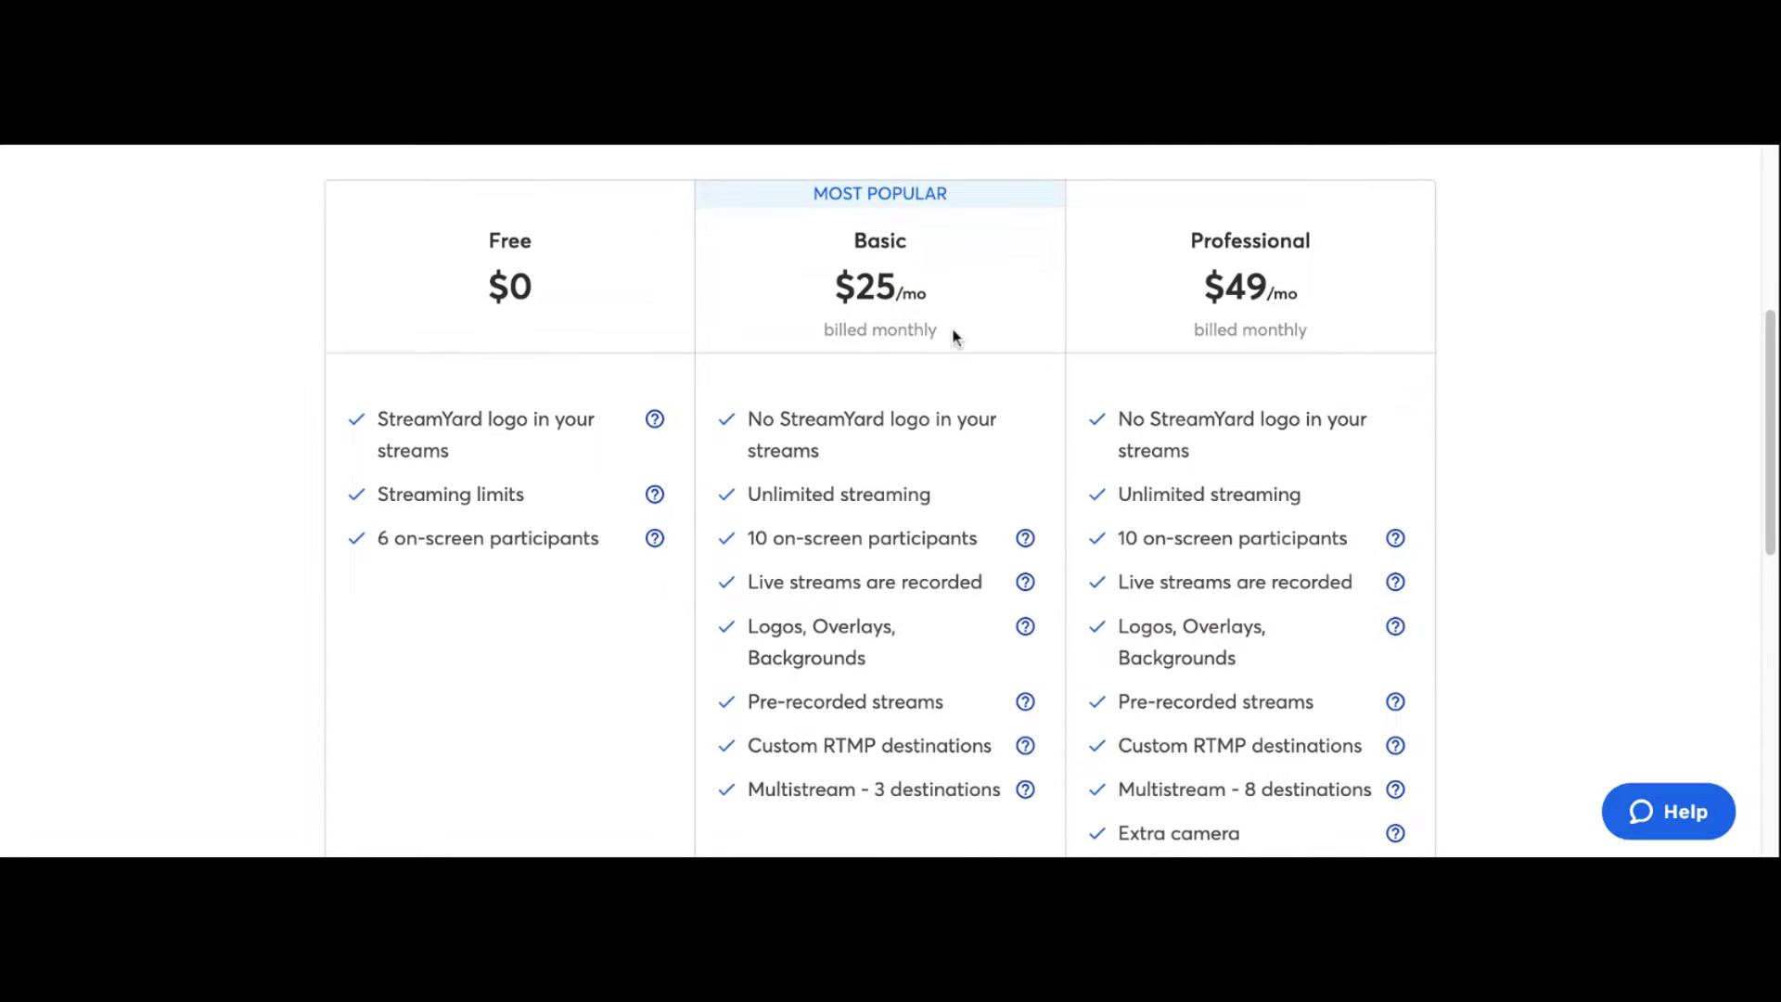
{"action": "scroll", "coordinate": [956, 333], "scroll_direction": "down", "scroll_amount": 2}
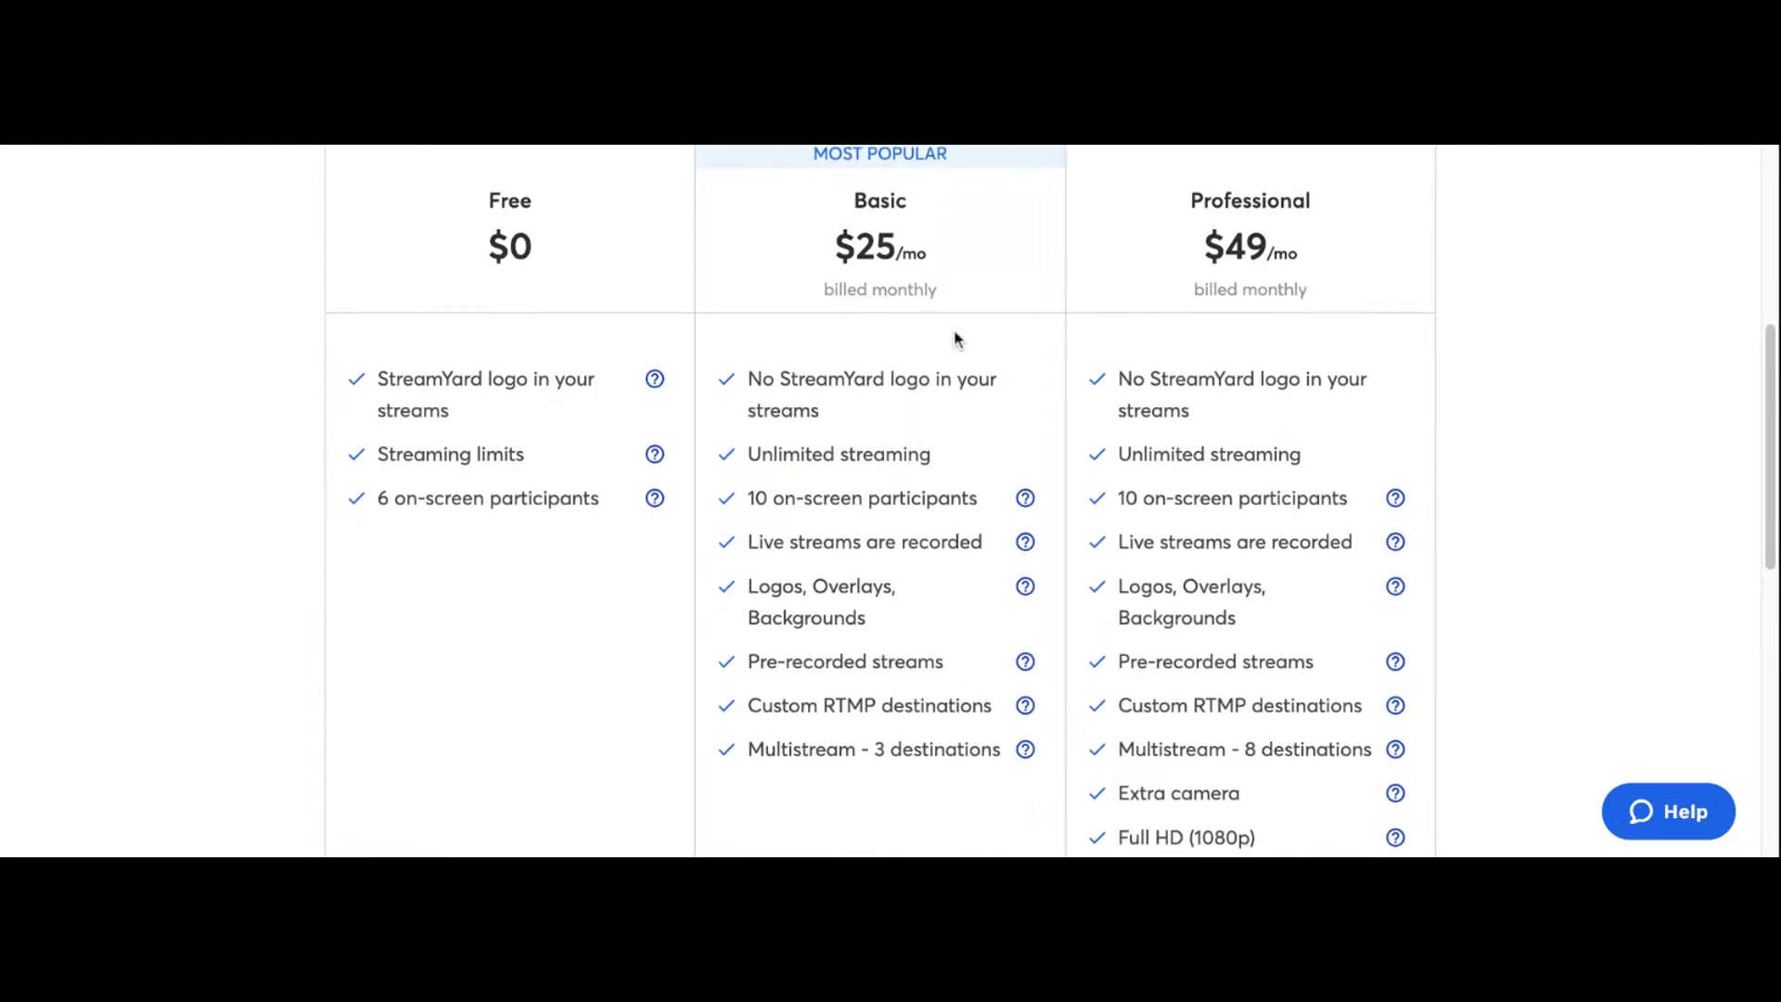
{"action": "left_click_drag", "start_coordinate": [947, 626], "coordinate": [759, 625]}
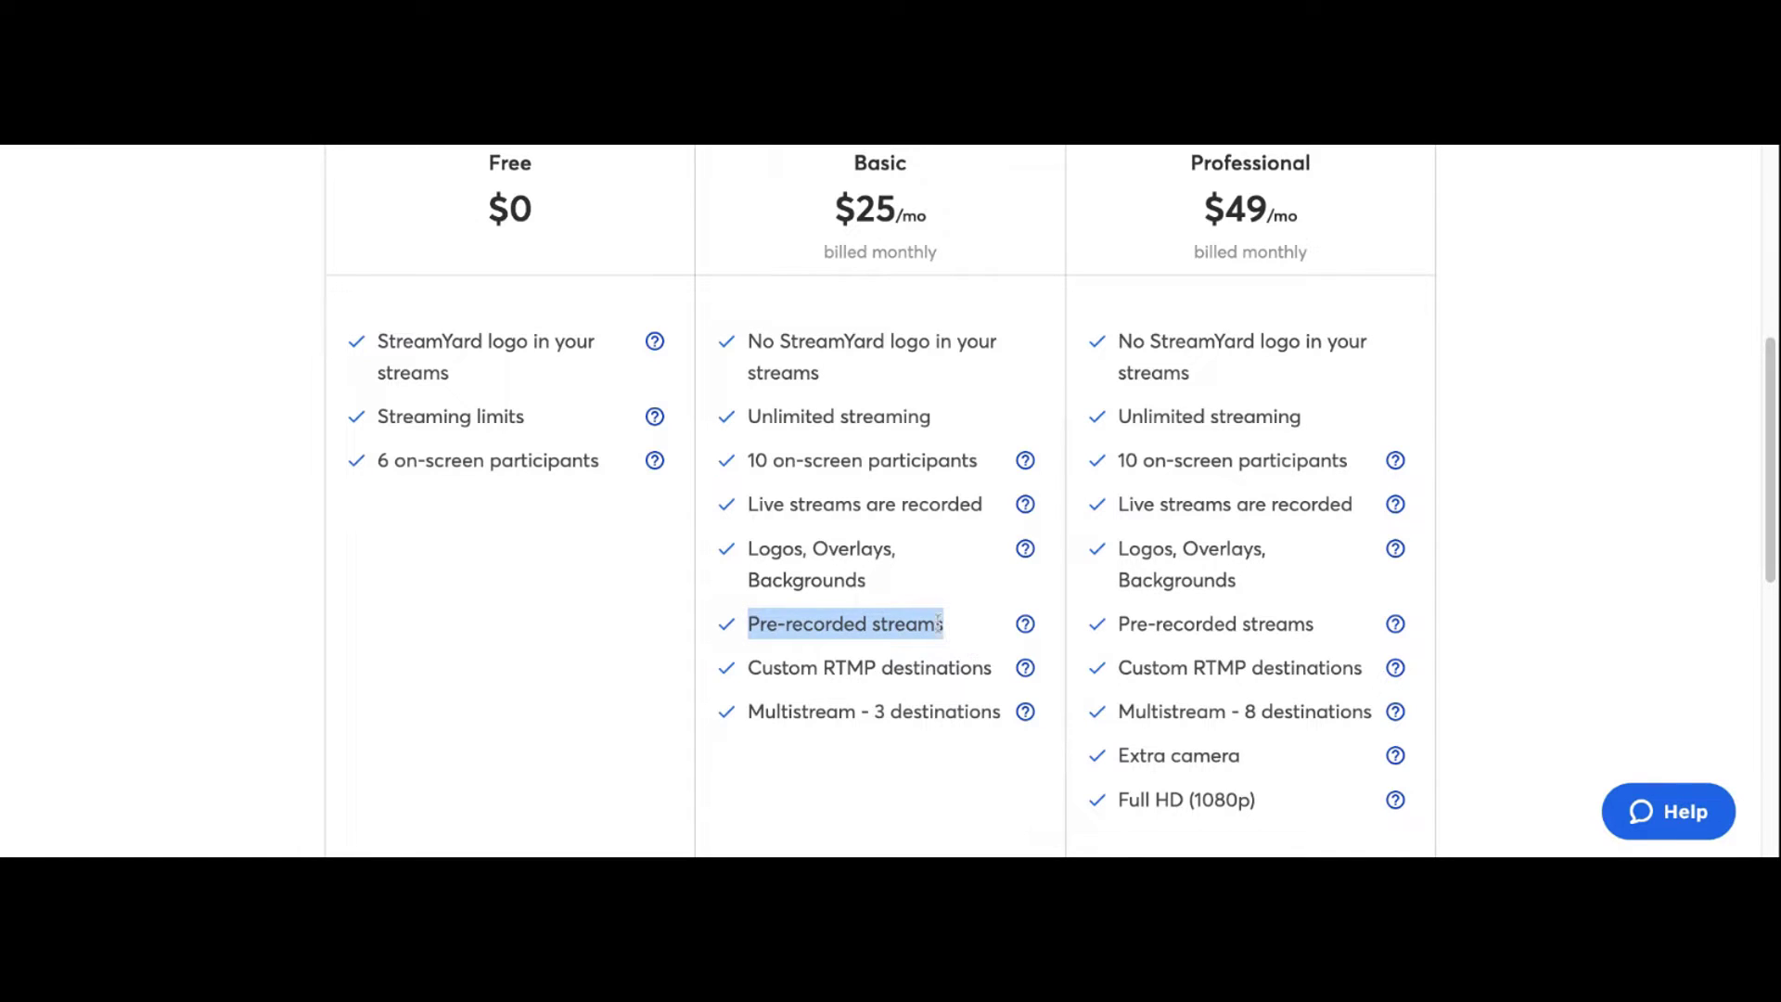
{"action": "left_click", "coordinate": [940, 625]}
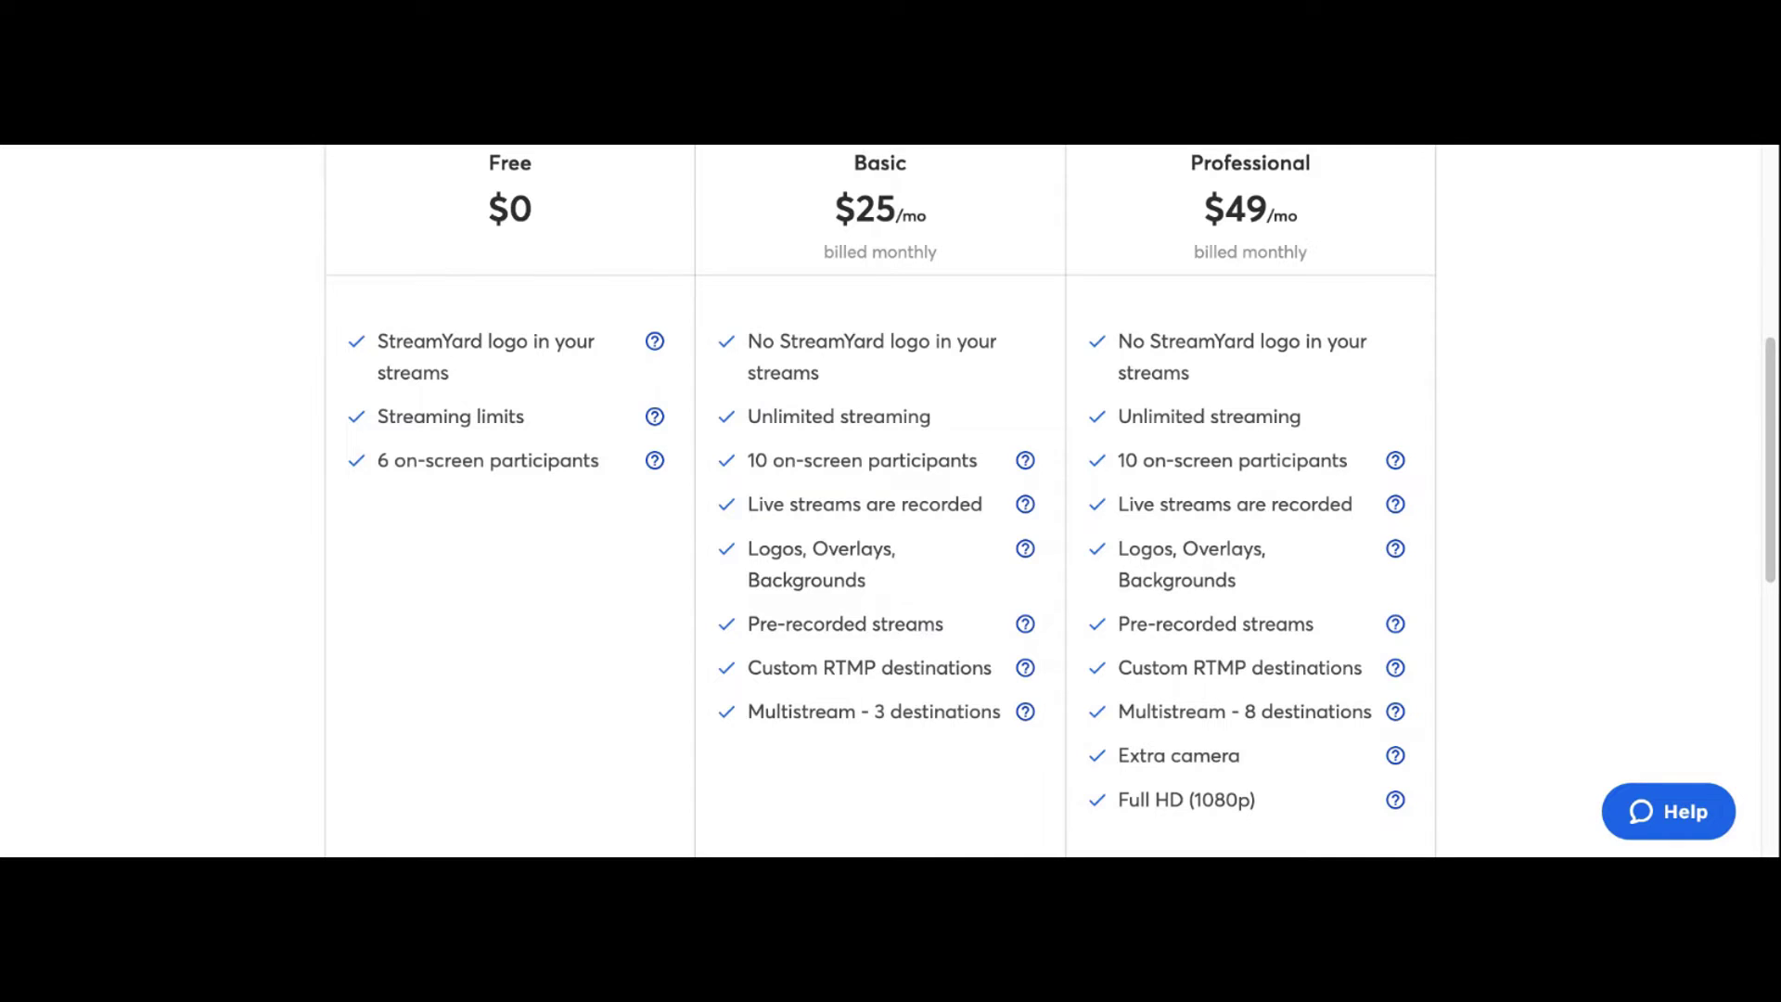
{"action": "scroll", "coordinate": [983, 607], "scroll_direction": "down", "scroll_amount": 1}
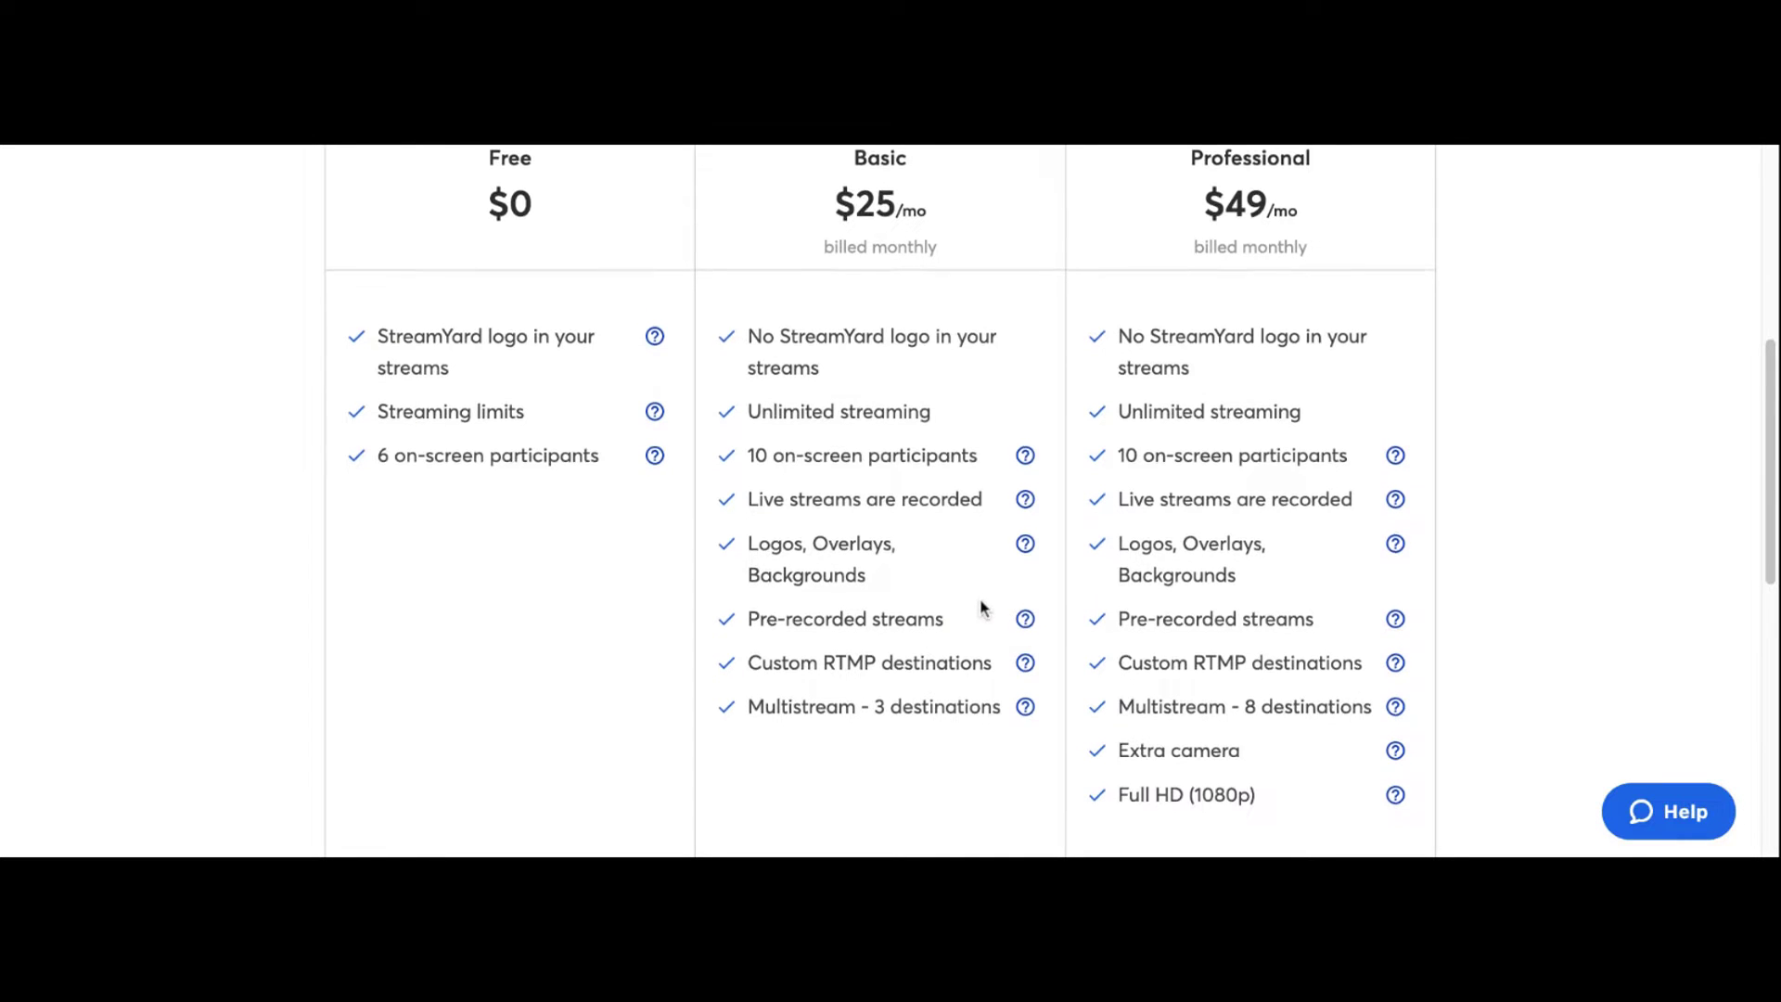
{"action": "scroll", "coordinate": [984, 608], "scroll_direction": "up", "scroll_amount": 1}
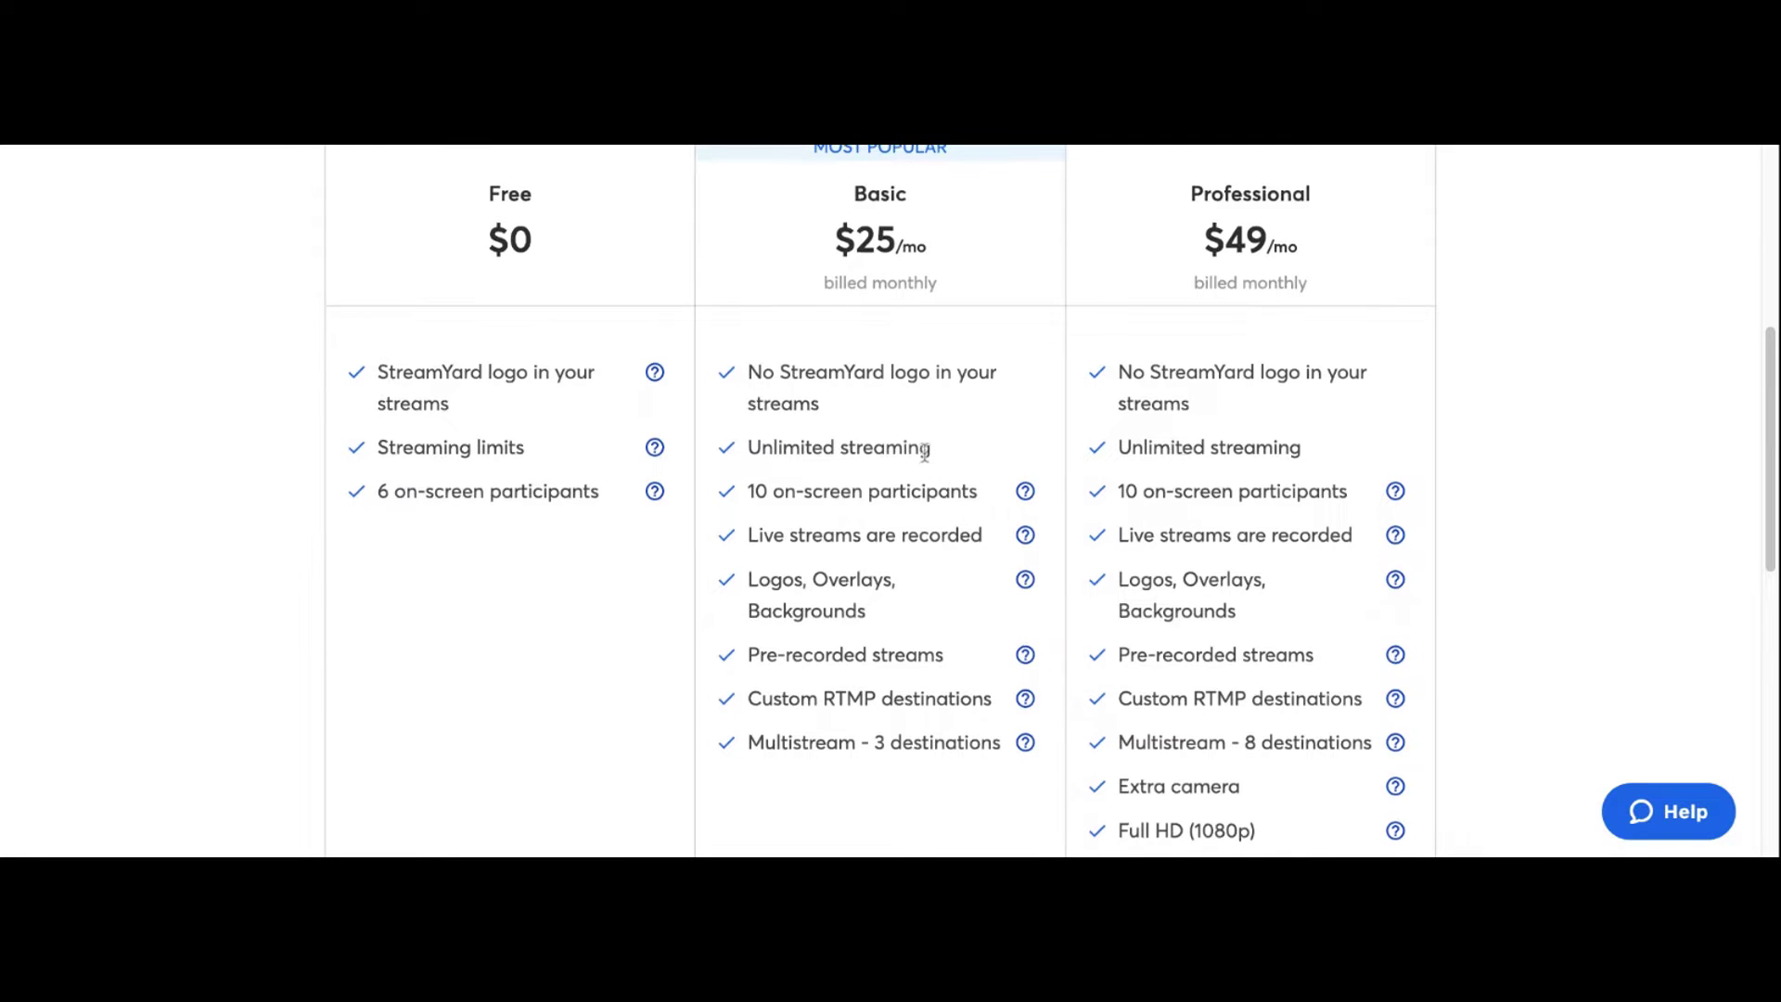
{"action": "scroll", "coordinate": [925, 453], "scroll_direction": "up", "scroll_amount": 1}
{"action": "scroll", "coordinate": [925, 453], "scroll_direction": "down", "scroll_amount": 1}
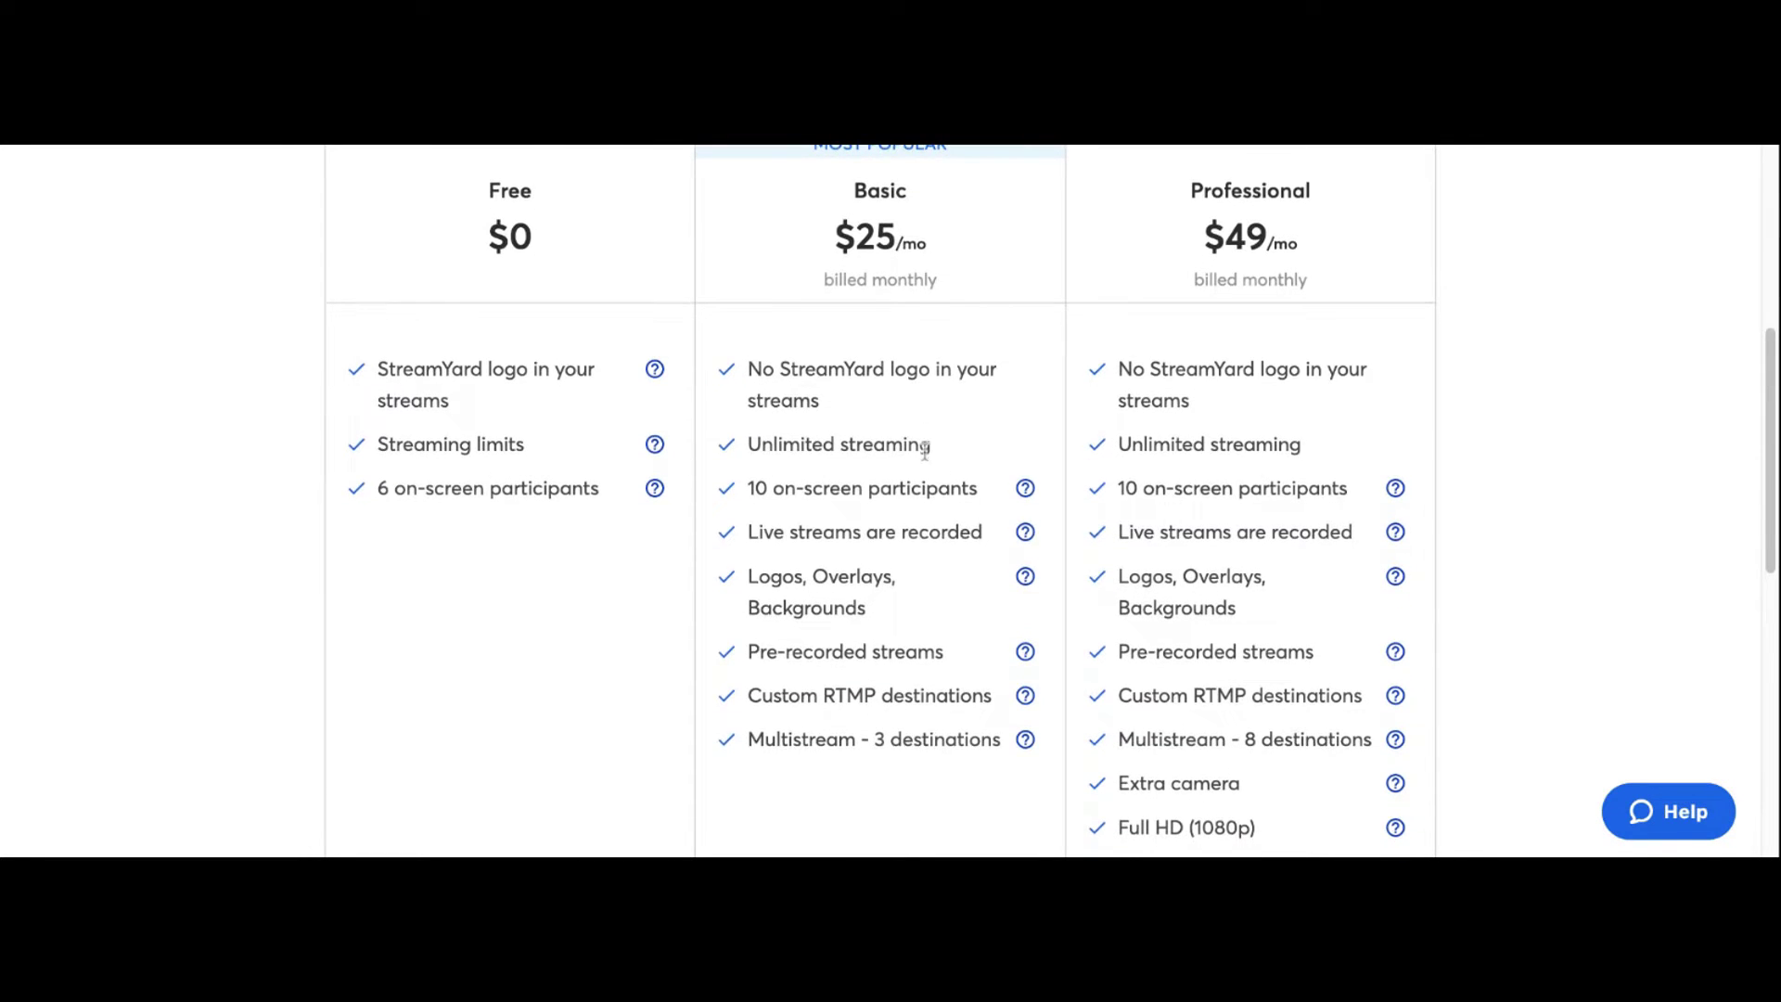
{"action": "scroll", "coordinate": [930, 452], "scroll_direction": "up", "scroll_amount": 2}
{"action": "scroll", "coordinate": [1337, 488], "scroll_direction": "down", "scroll_amount": 4}
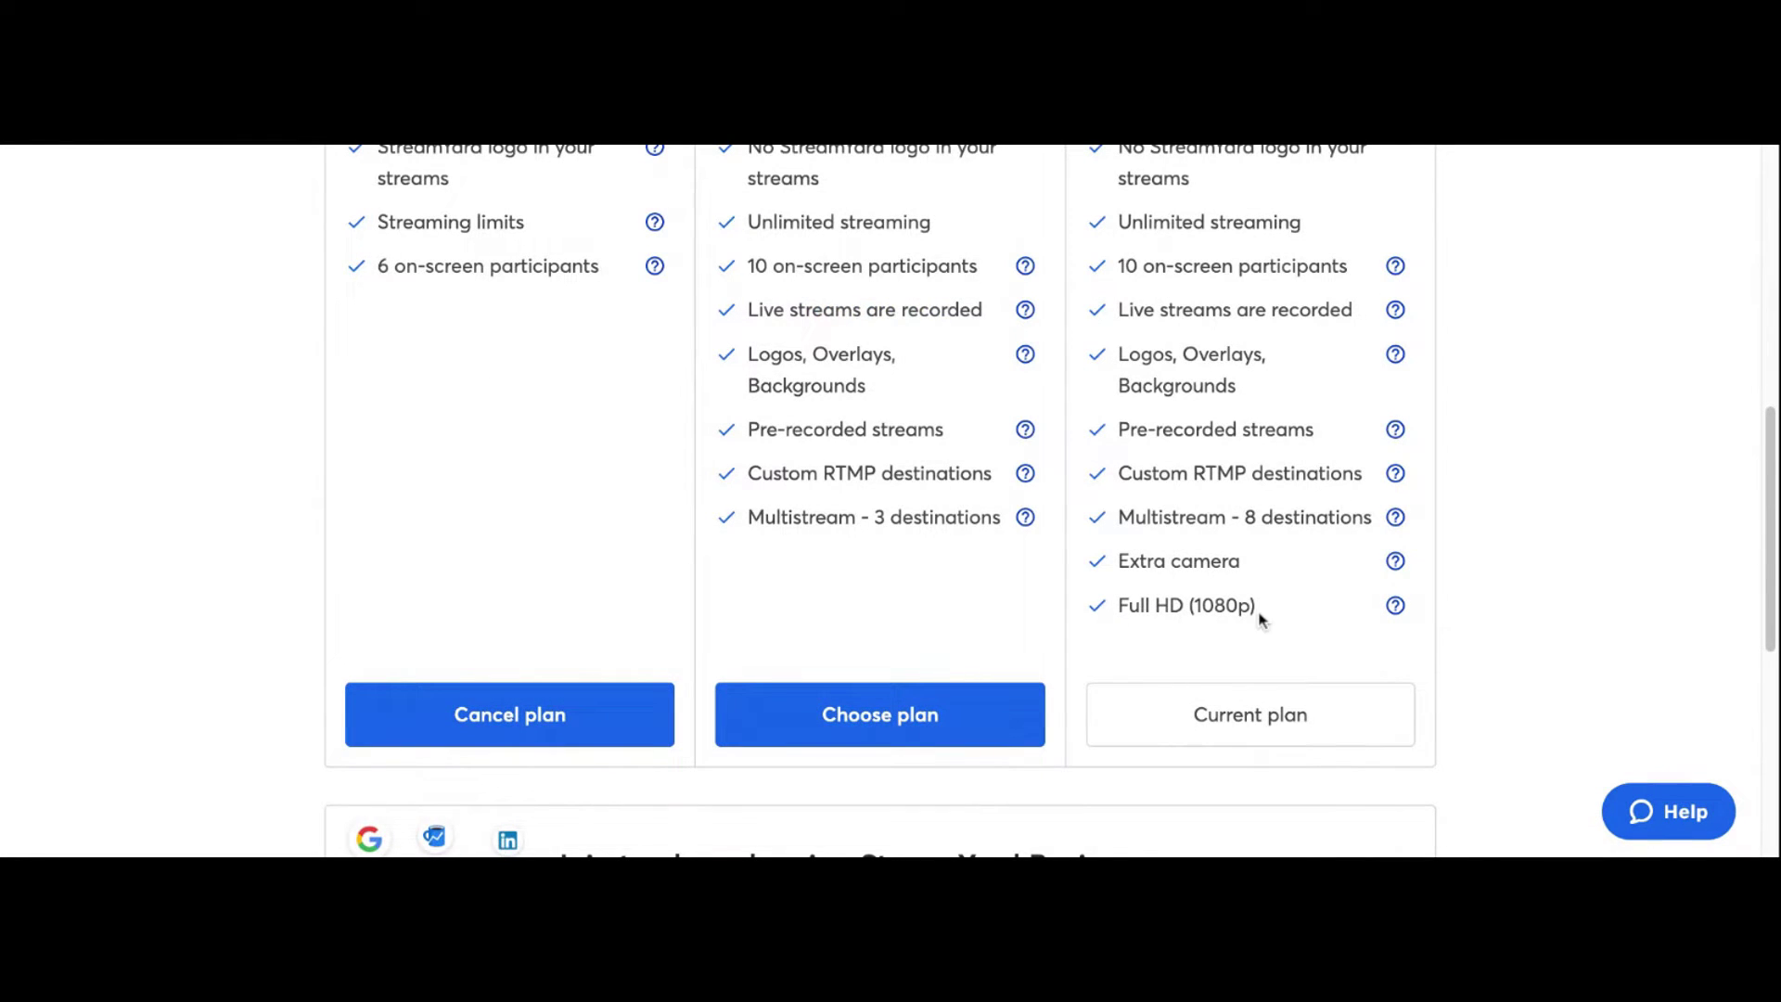
{"action": "scroll", "coordinate": [1270, 615], "scroll_direction": "up", "scroll_amount": 7}
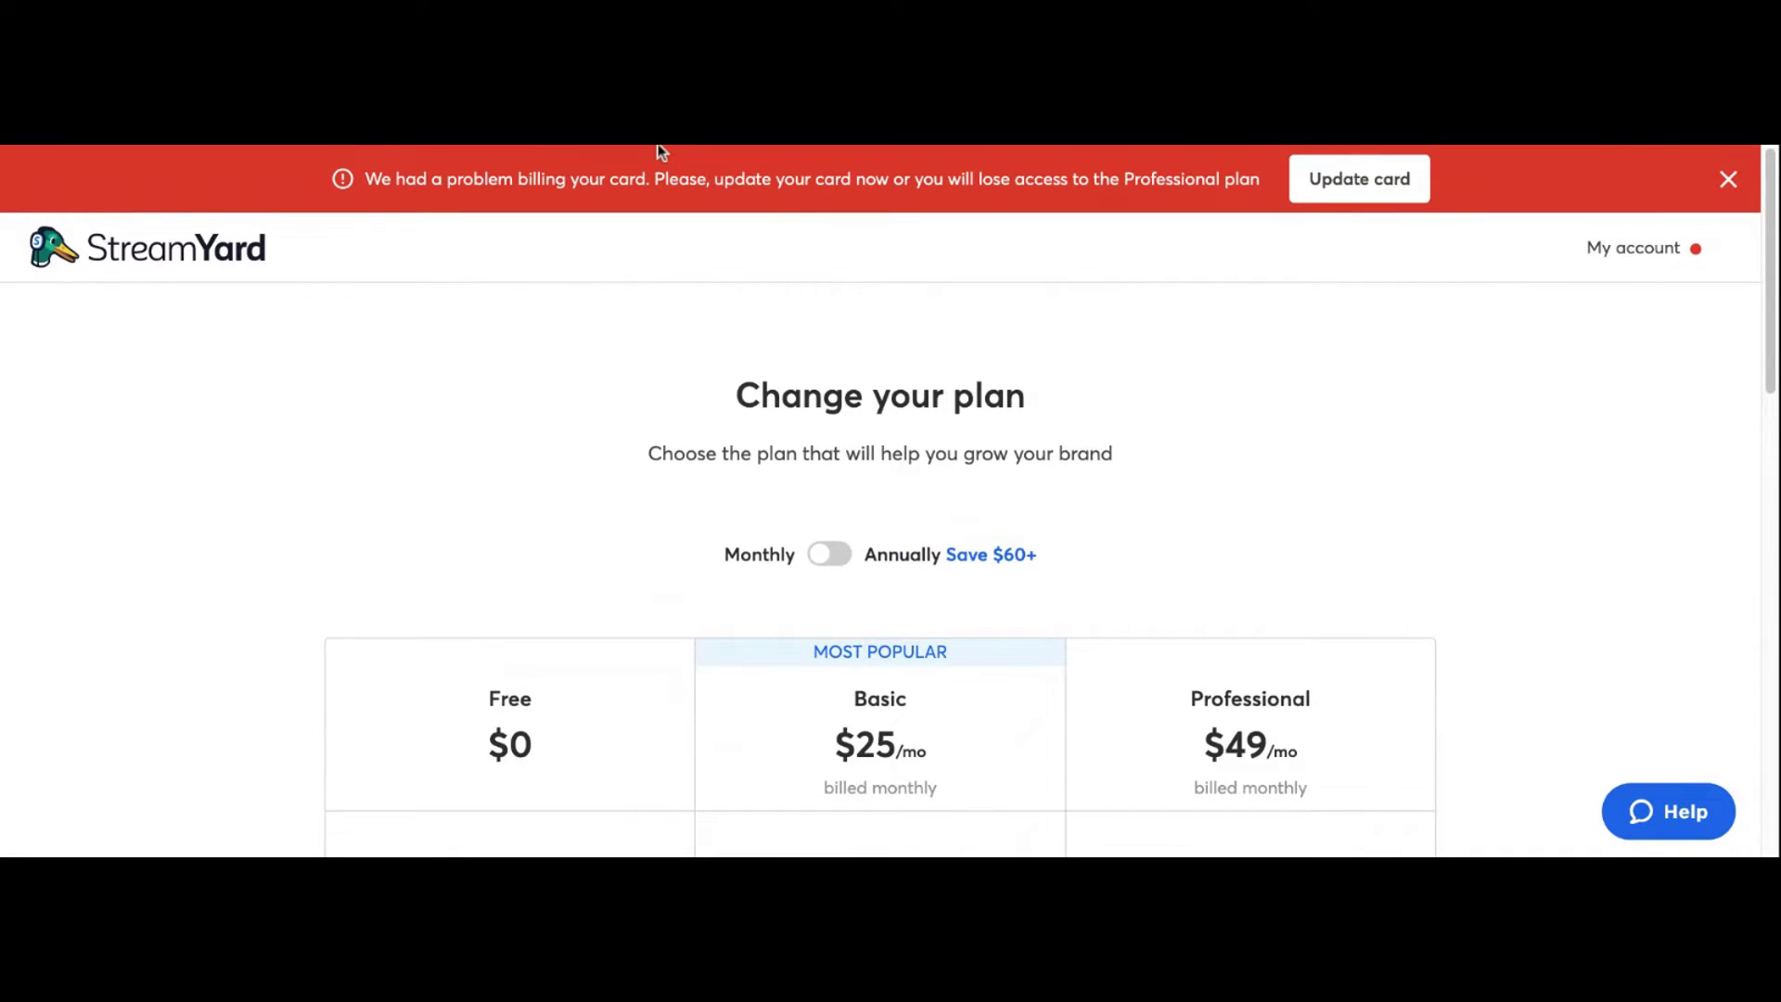
Scroll through StreamYard's plan comparison to review the Basic and Professional plans.
{"action": "scroll", "coordinate": [840, 394], "scroll_direction": "down", "scroll_amount": 5}
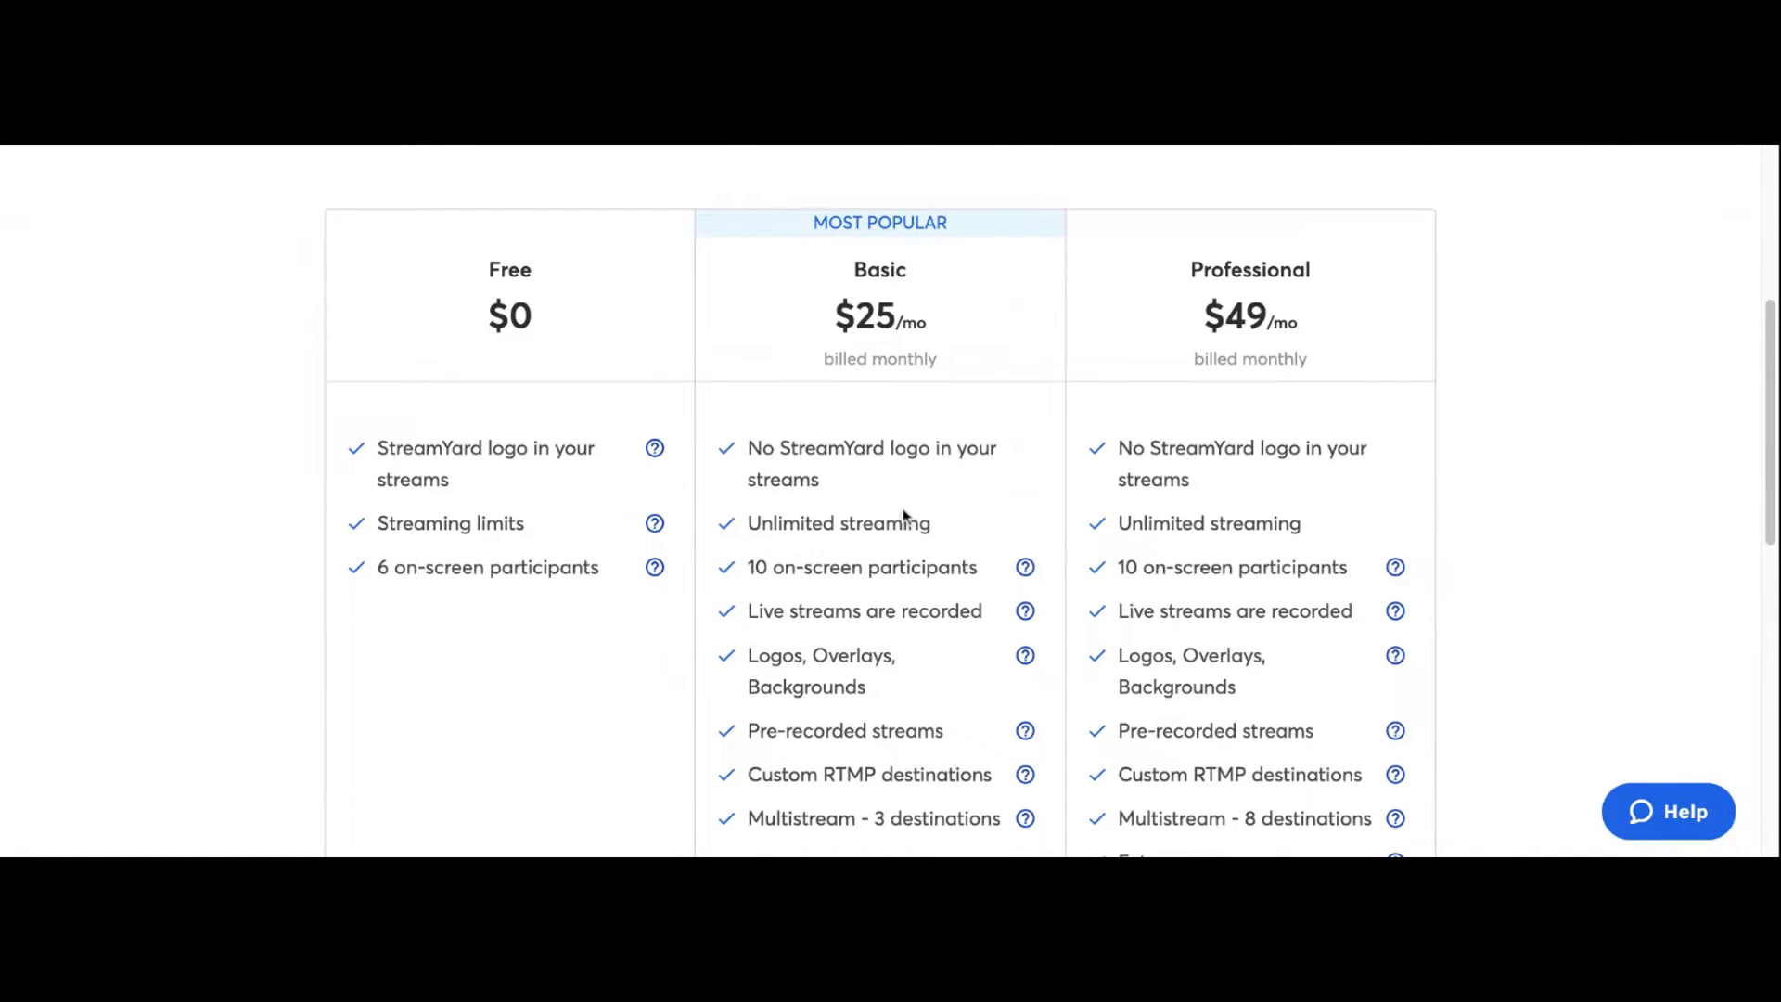
{"action": "scroll", "coordinate": [905, 516], "scroll_direction": "up", "scroll_amount": 5}
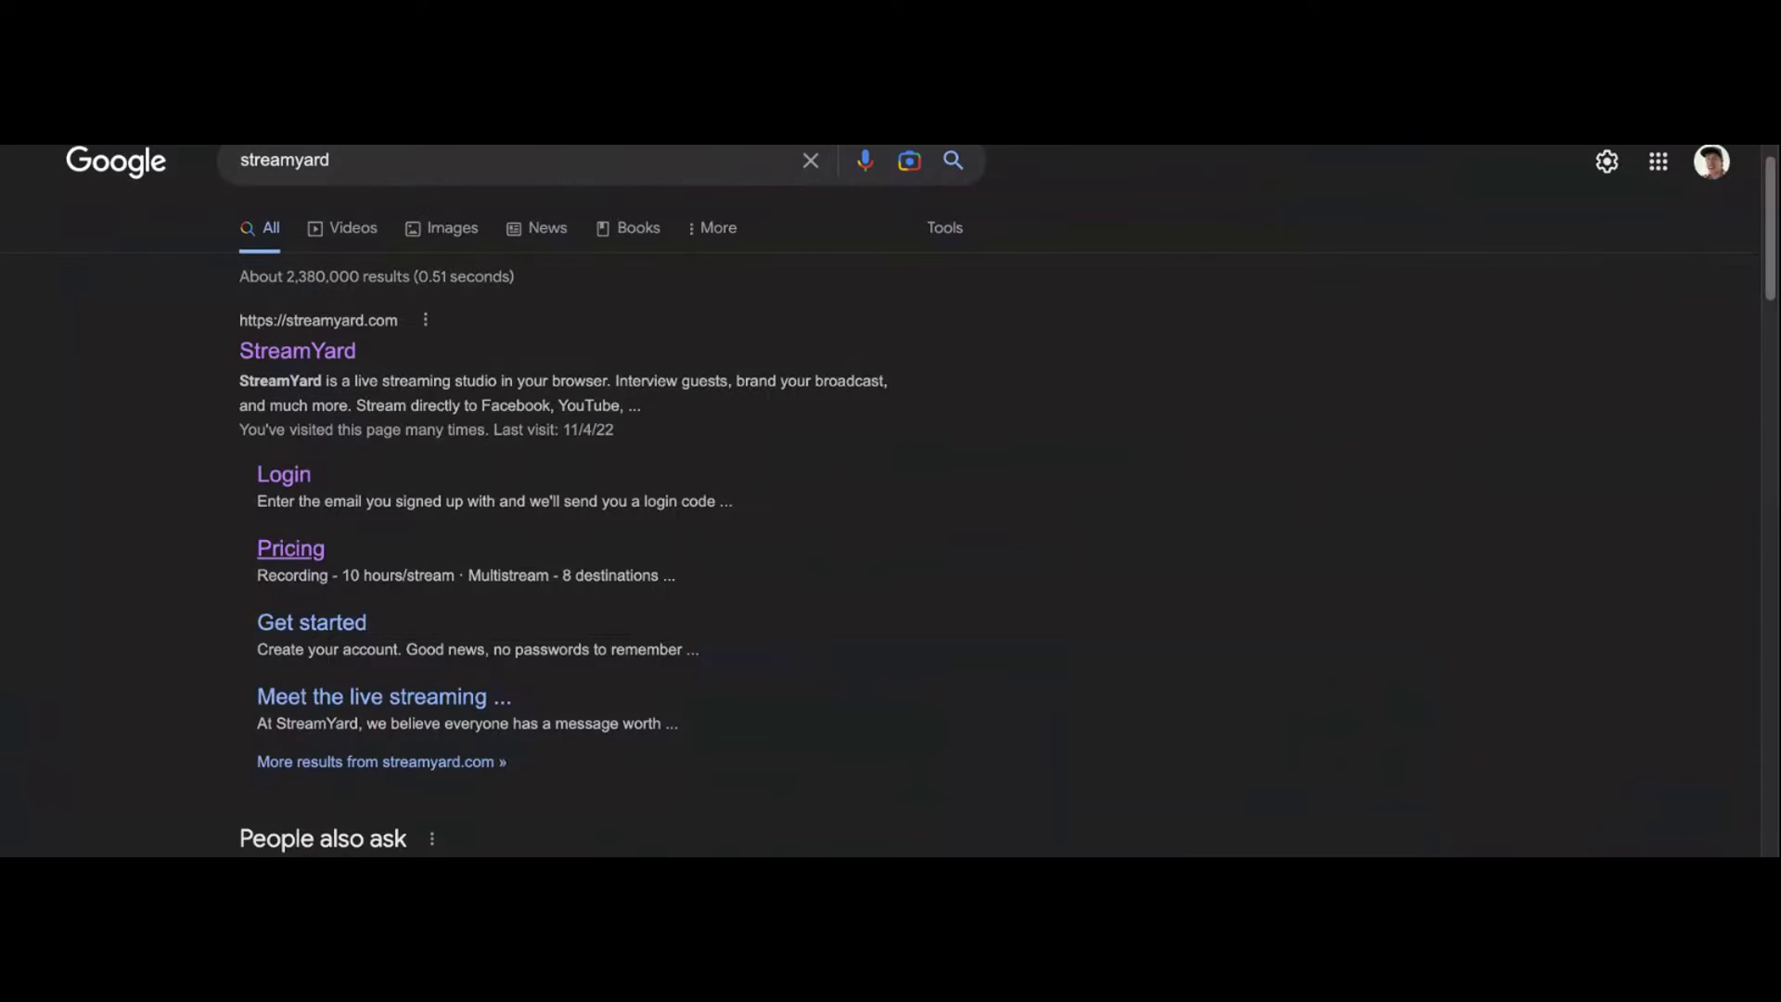
Follow the StreamYard Login sitelink through to the Broadcasts dashboard.
{"action": "left_click", "coordinate": [278, 478]}
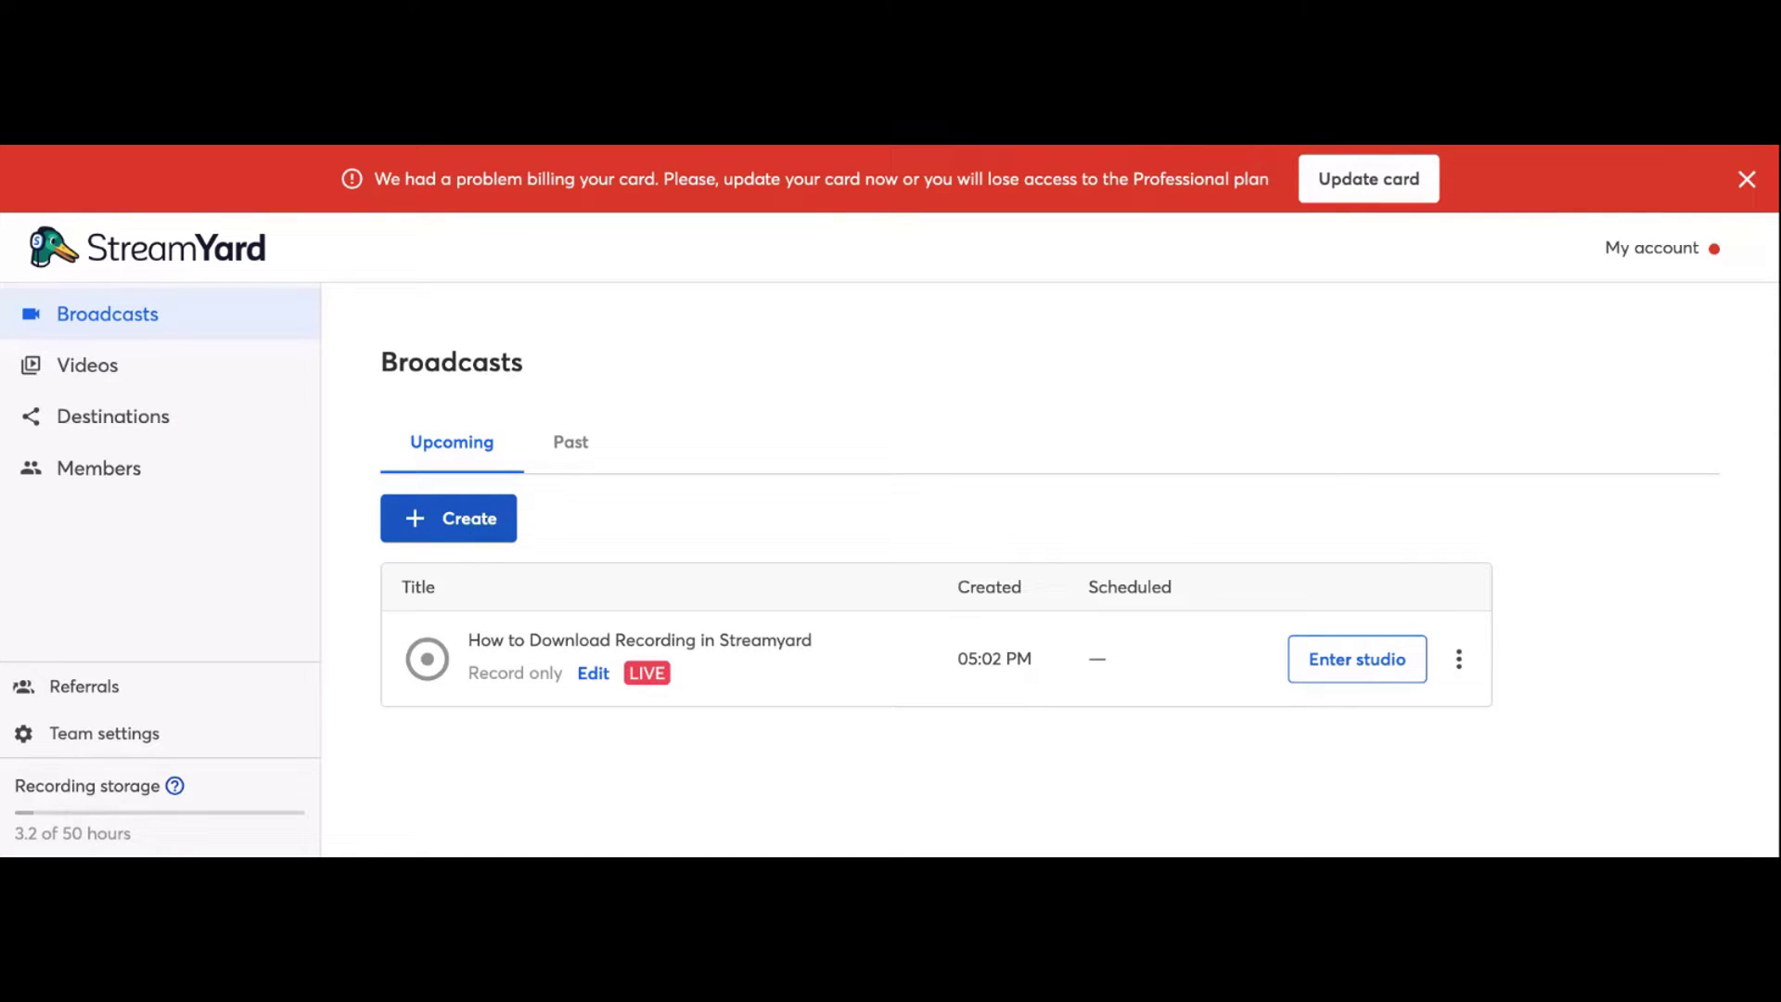
Create a new Recording titled 'Awesome video' and go to its camera and mic check.
{"action": "left_click", "coordinate": [448, 518]}
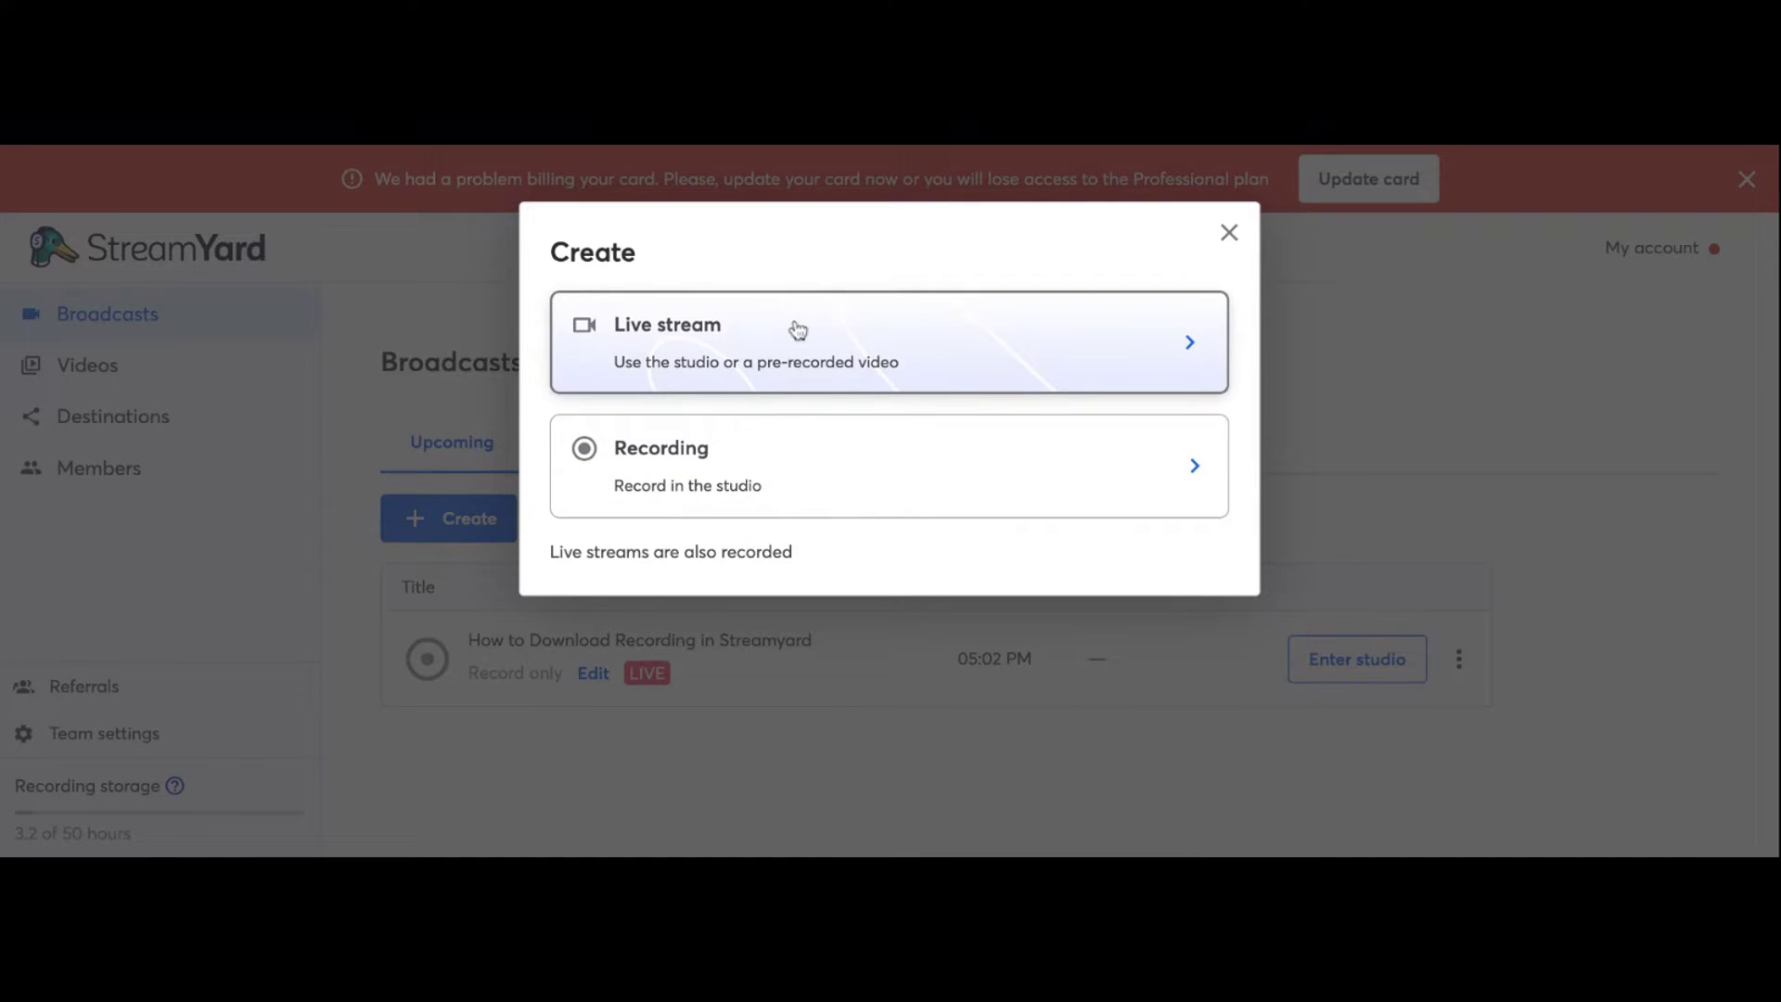
{"action": "left_click", "coordinate": [777, 481]}
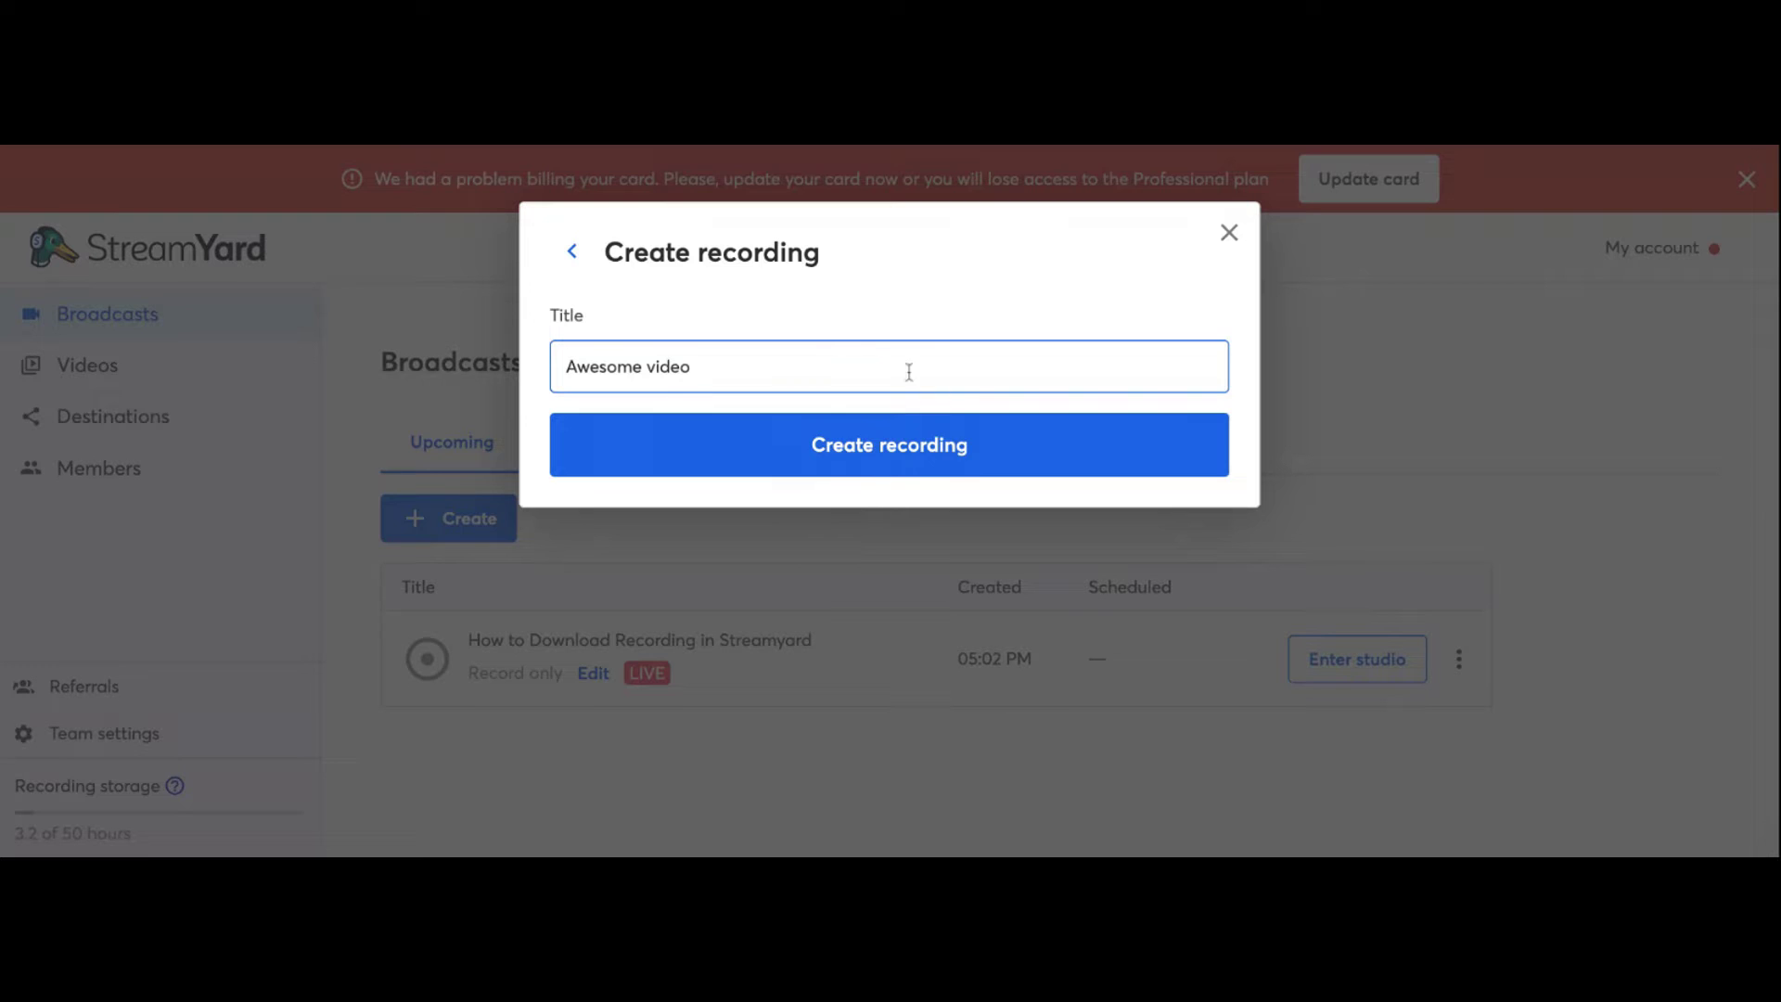
{"action": "left_click", "coordinate": [957, 465]}
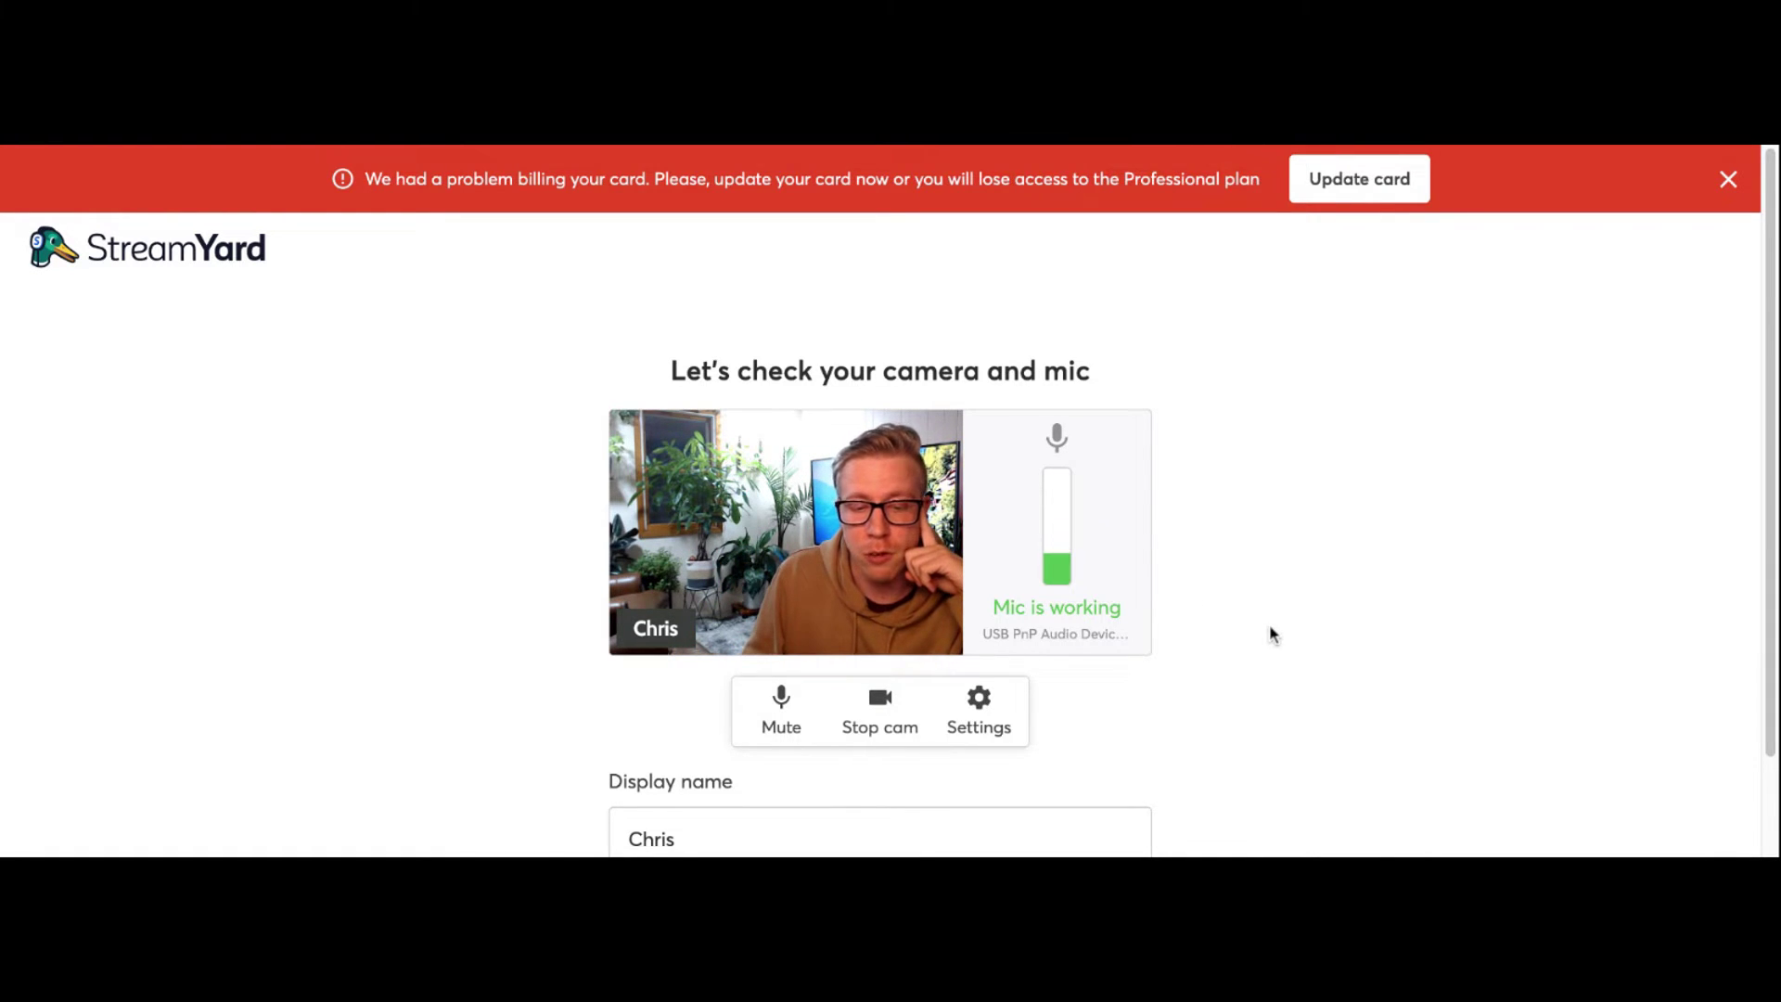
Review the Camera tab in the studio Settings on the check page, then close it.
{"action": "scroll", "coordinate": [1271, 631], "scroll_direction": "down", "scroll_amount": 2}
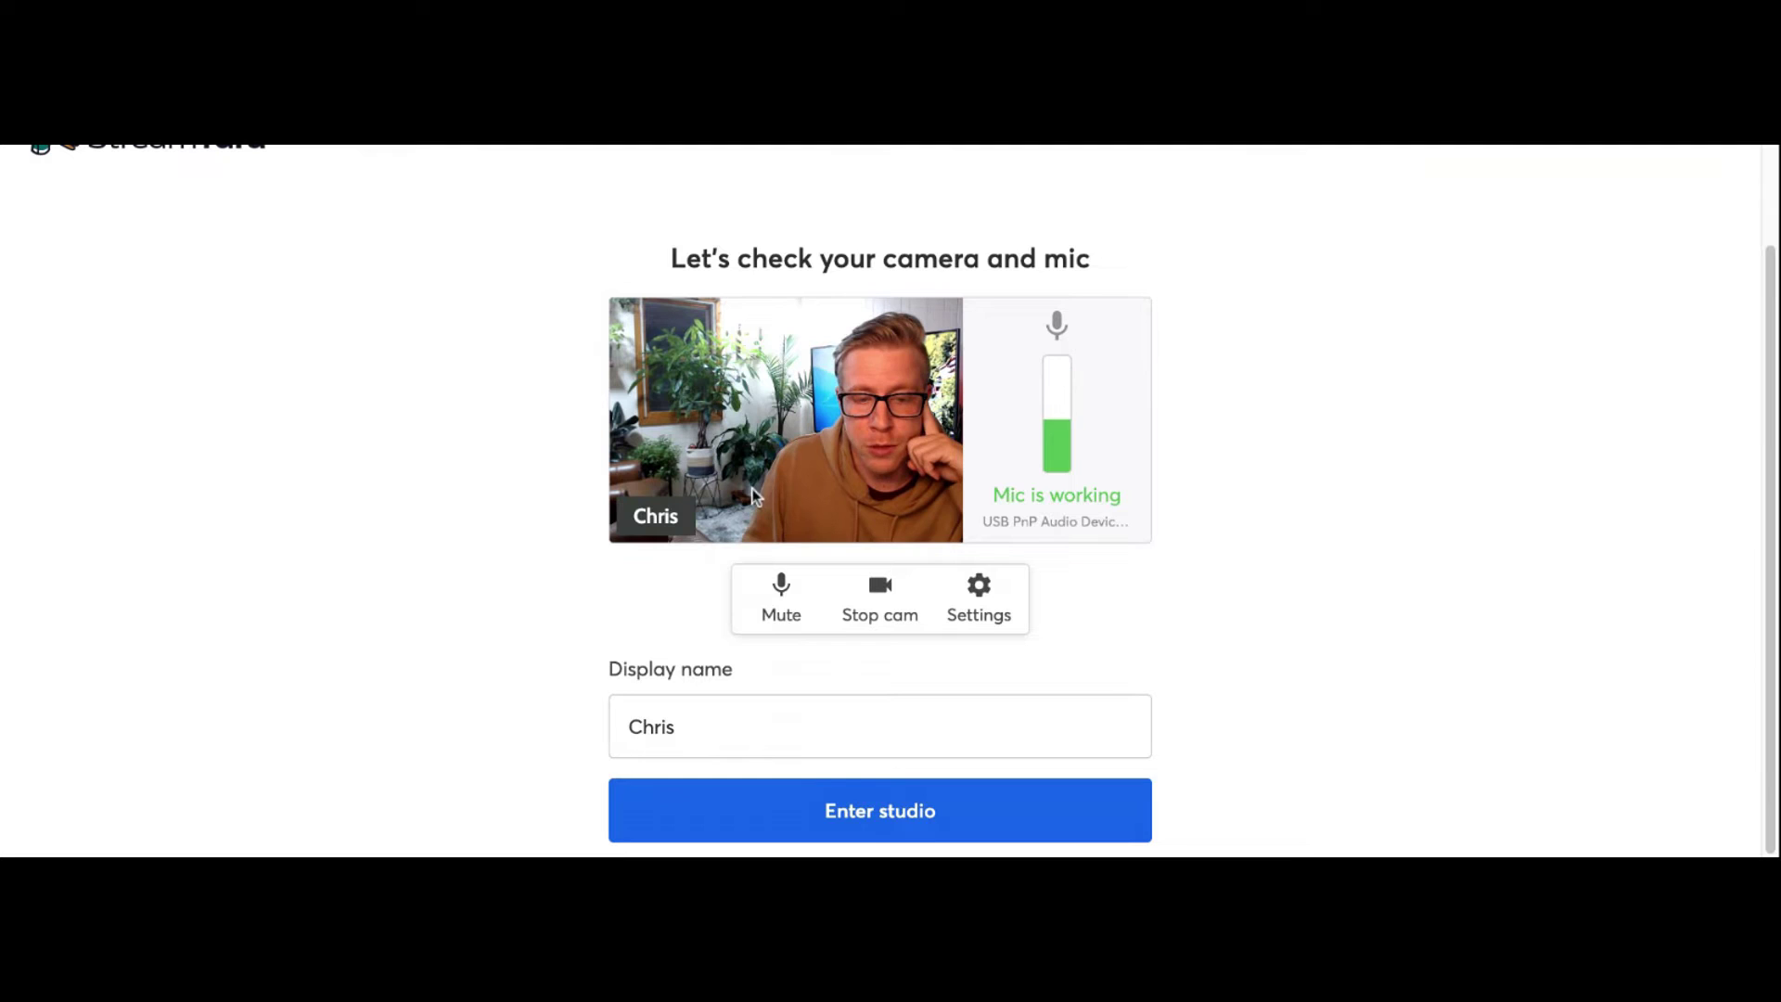
{"action": "left_click", "coordinate": [973, 603]}
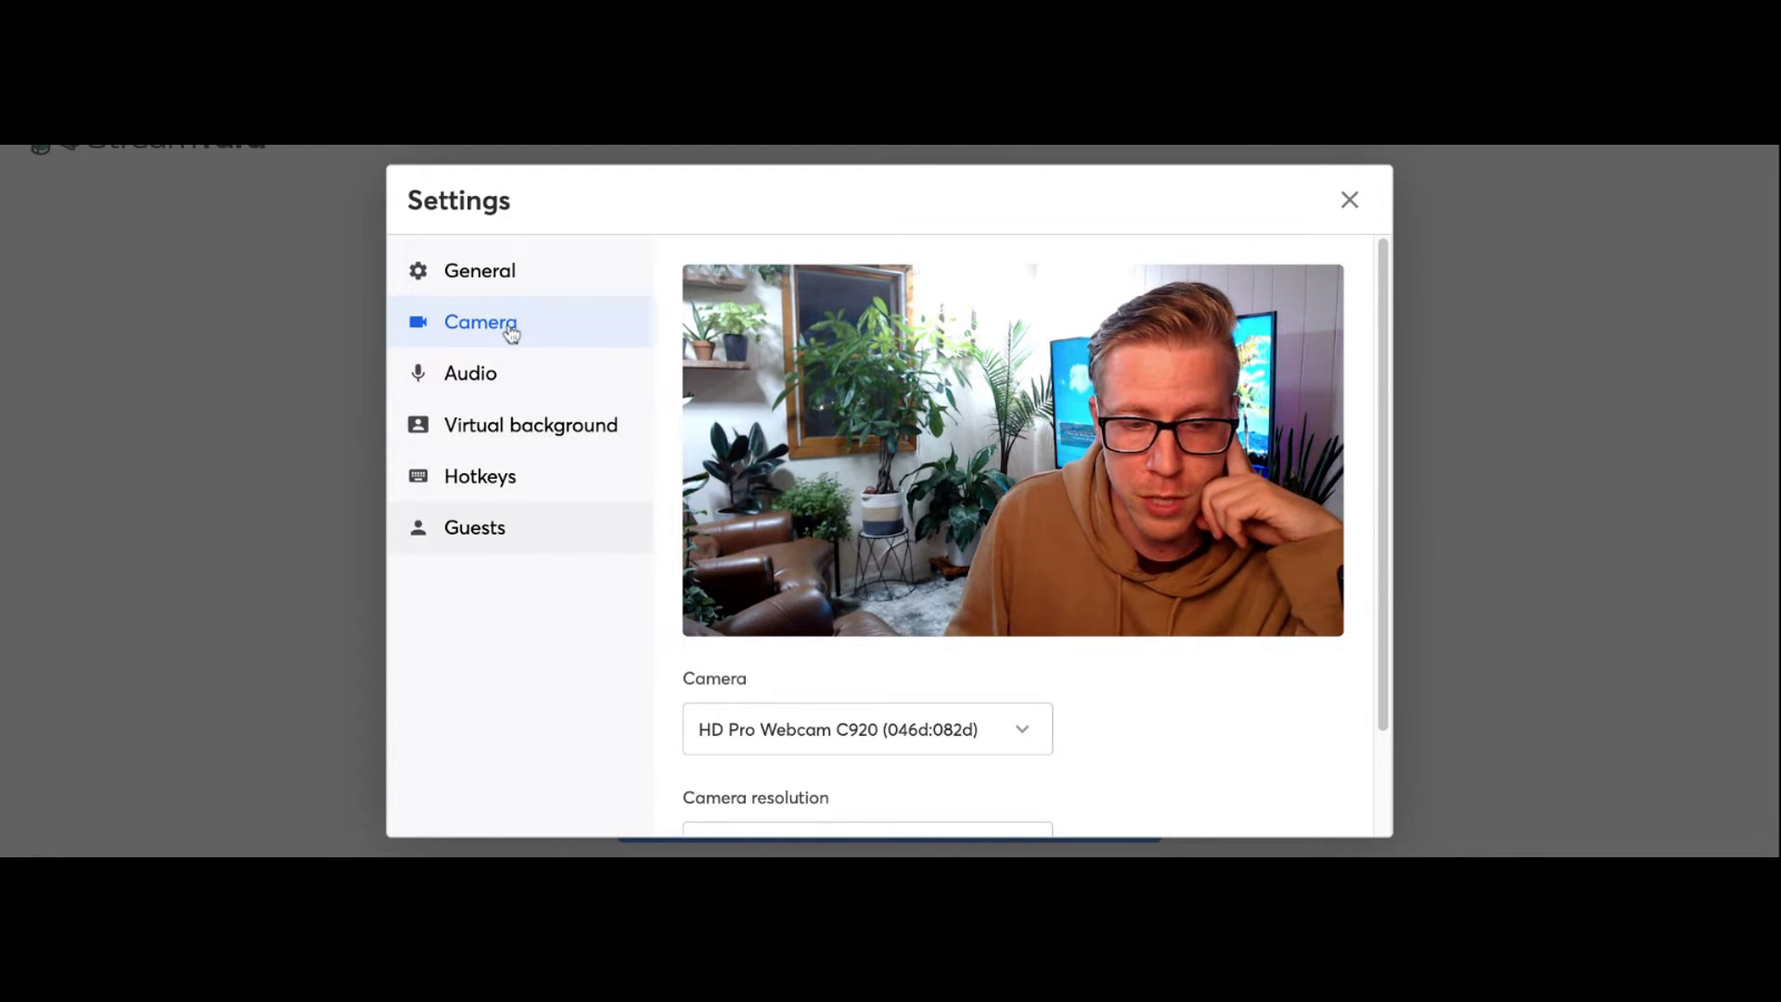
{"action": "left_click", "coordinate": [1348, 198]}
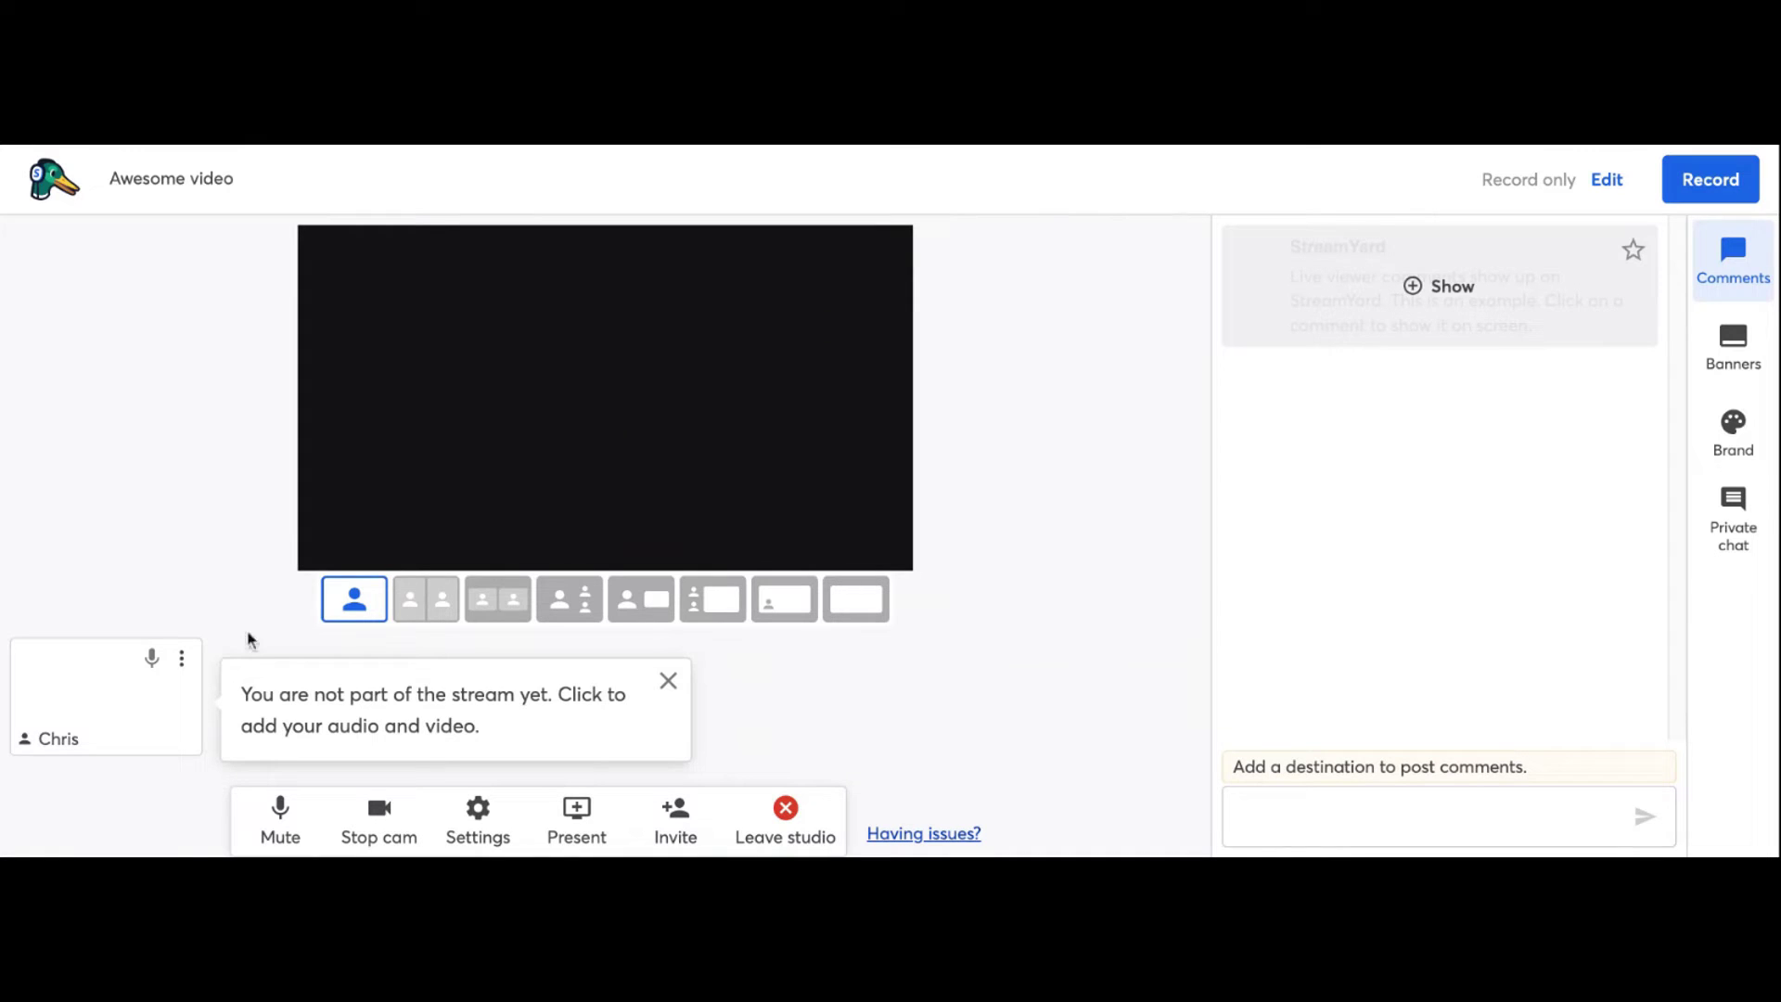
Dismiss the notice, share the screen onto the stage, and bring up the Record confirmation.
{"action": "left_click", "coordinate": [668, 682]}
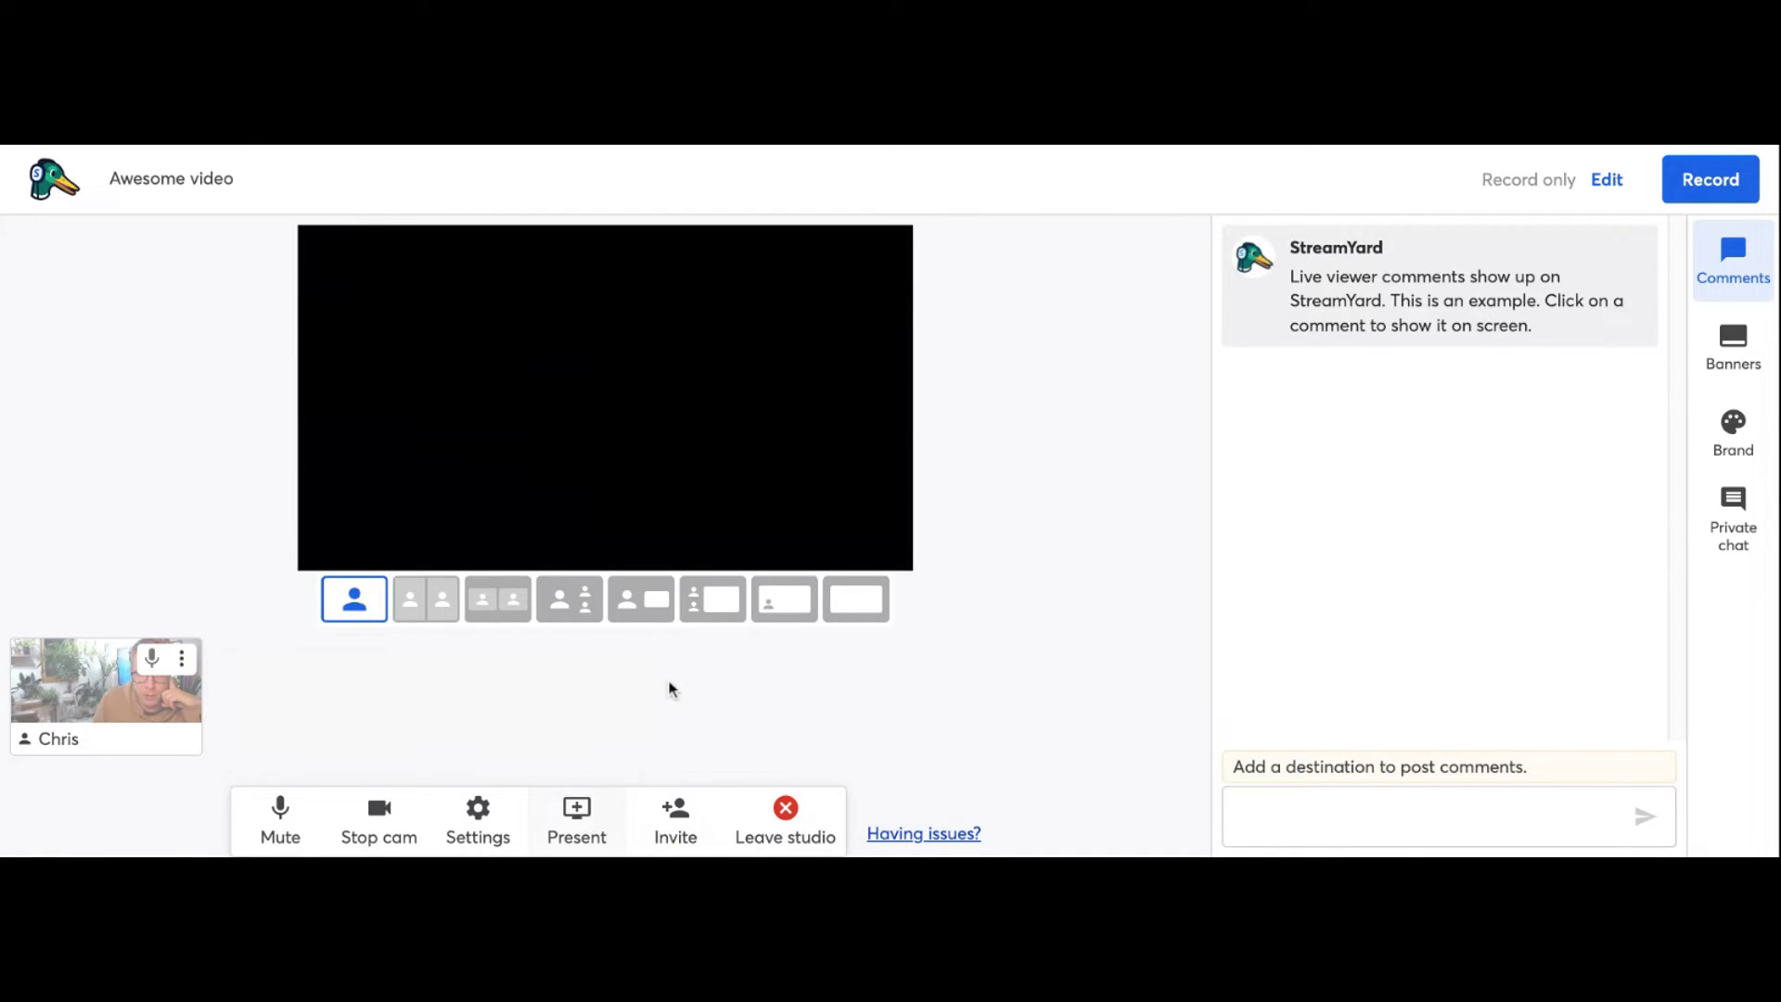
{"action": "left_click", "coordinate": [571, 825]}
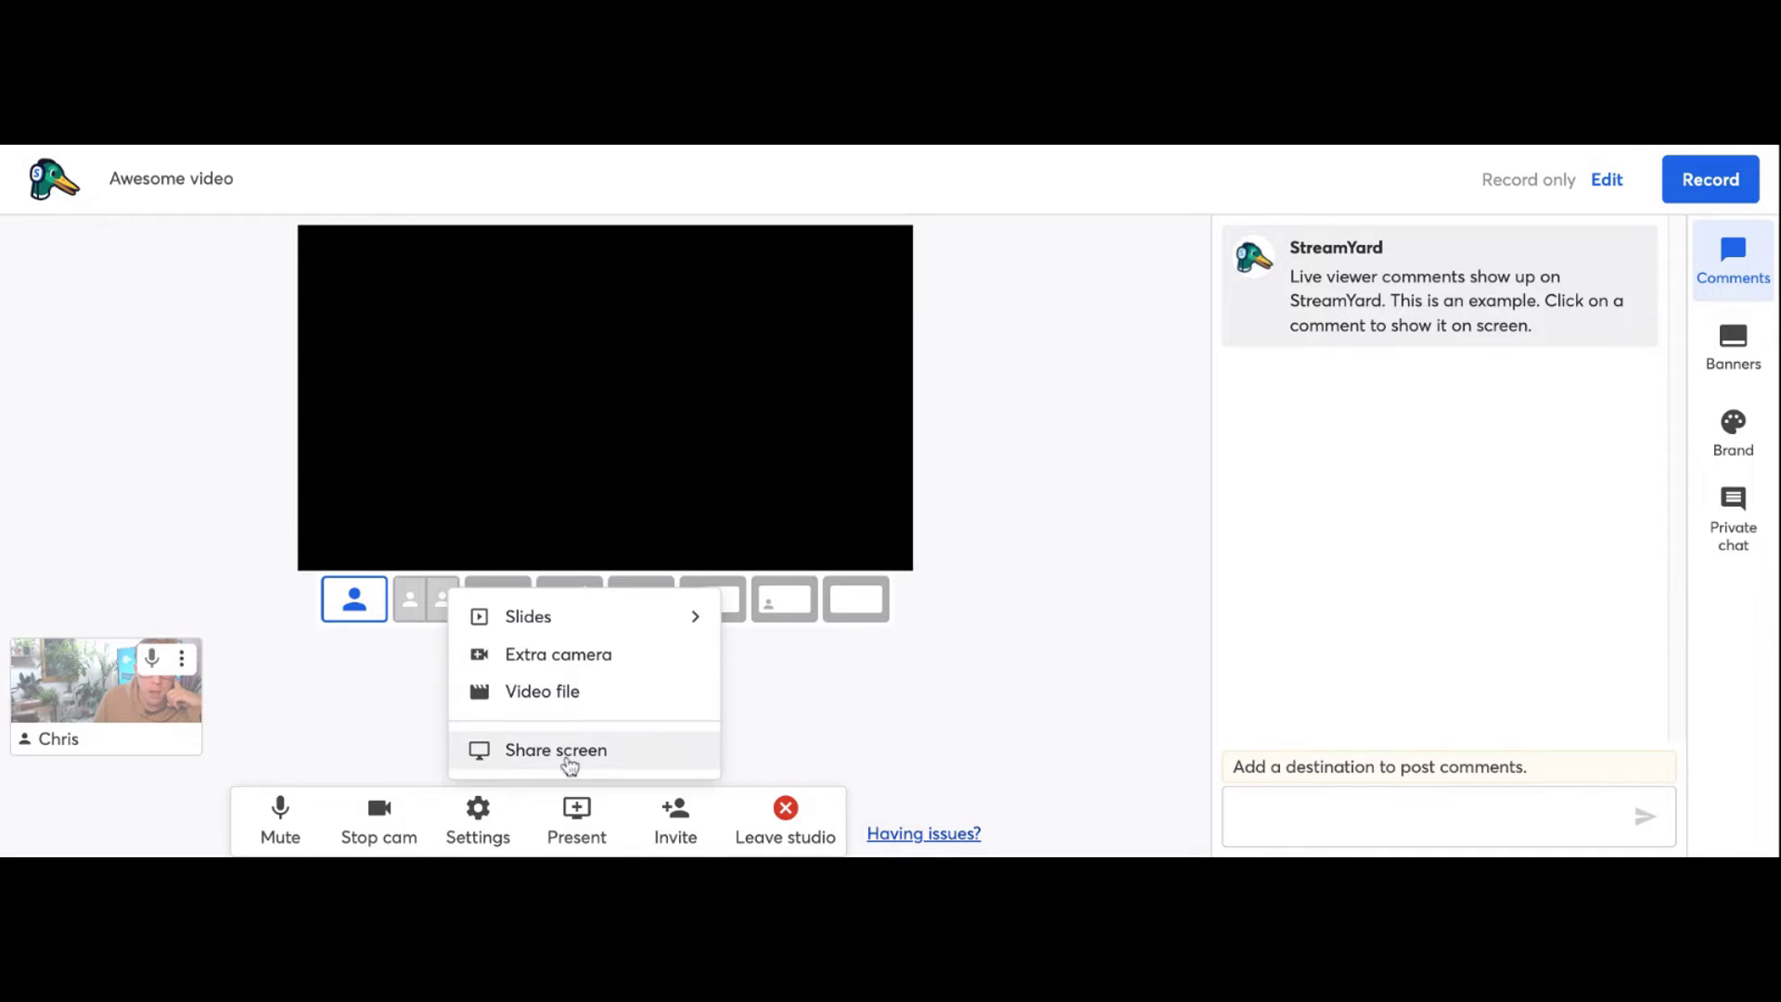
{"action": "left_click", "coordinate": [568, 759]}
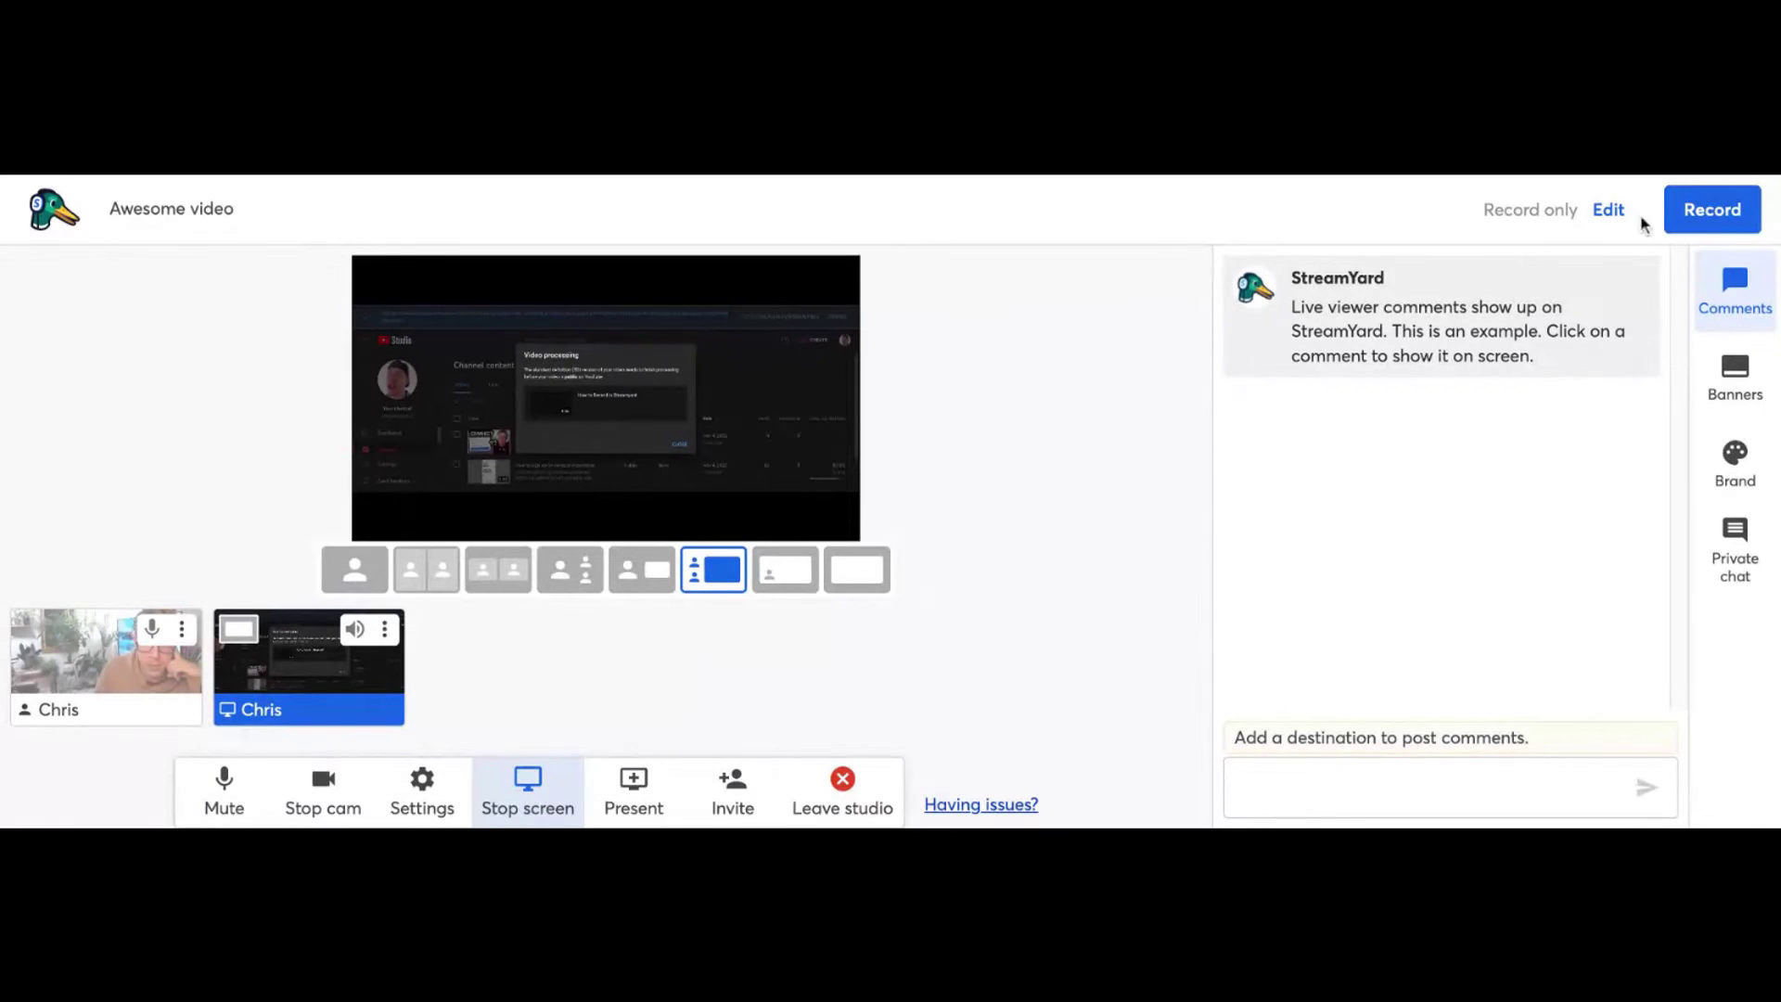
{"action": "left_click", "coordinate": [1731, 216]}
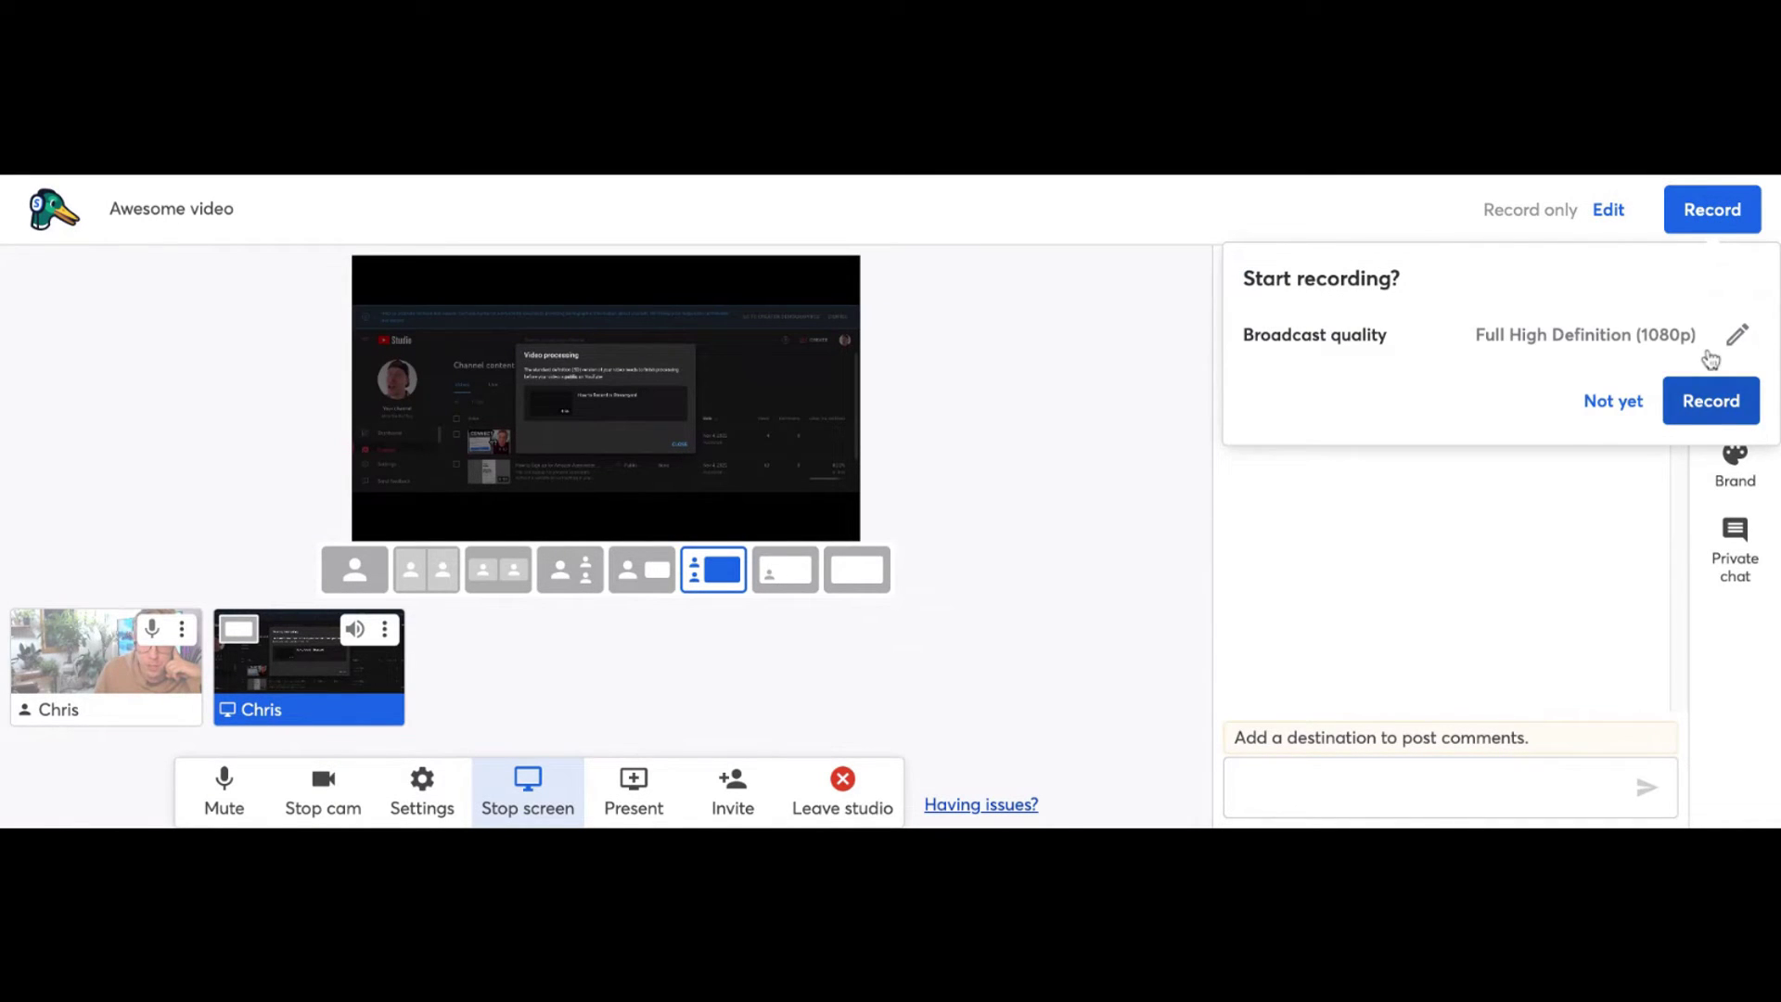
Start recording the screen share, then end it at about 21 seconds.
{"action": "left_click", "coordinate": [1697, 421]}
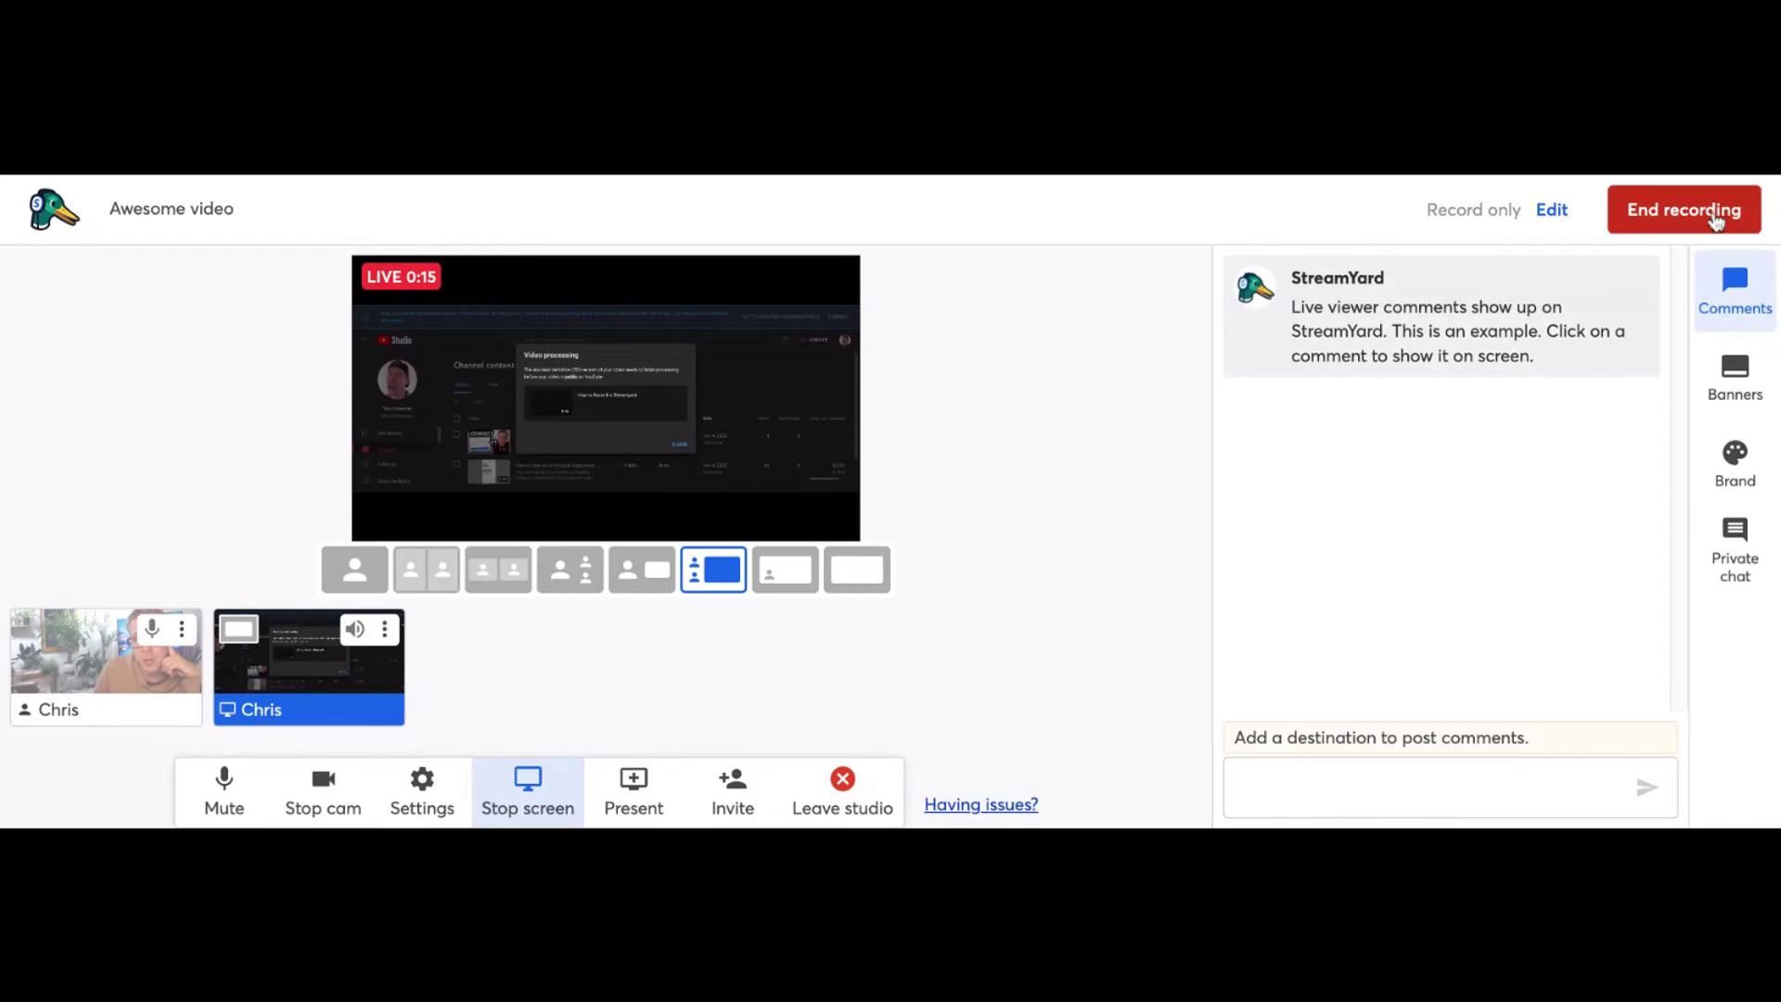
{"action": "mouse_move", "coordinate": [1410, 313]}
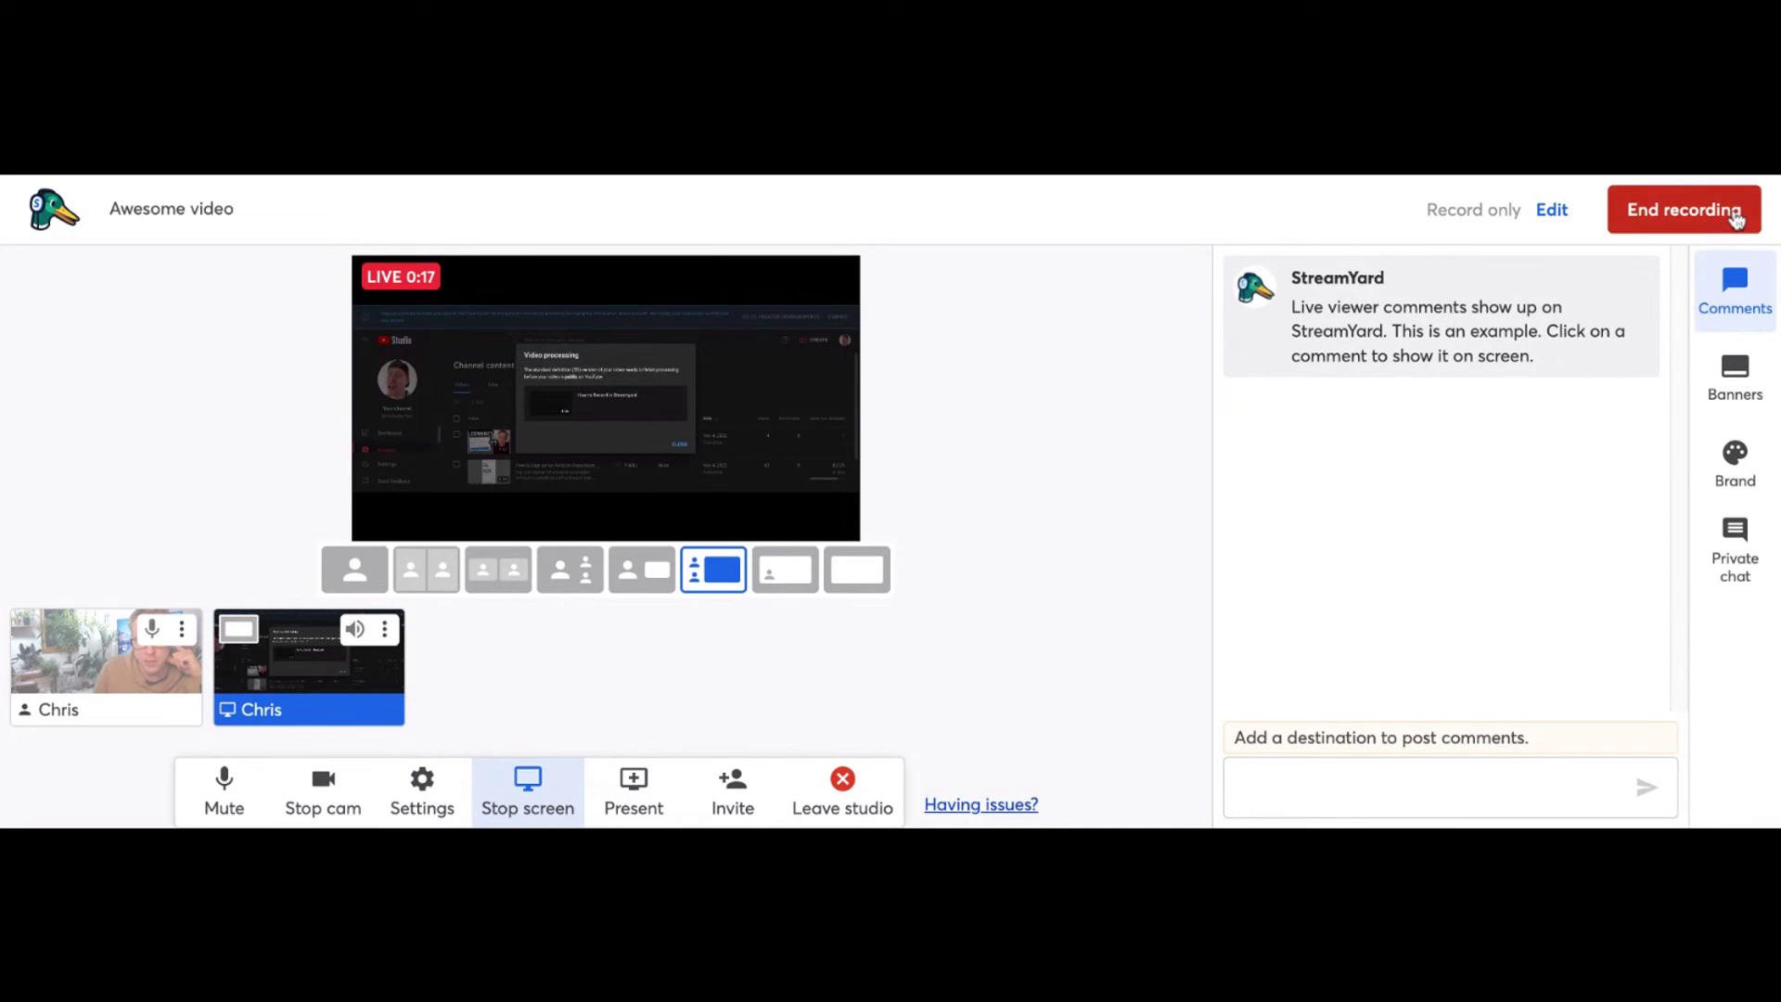
{"action": "left_click", "coordinate": [1726, 223]}
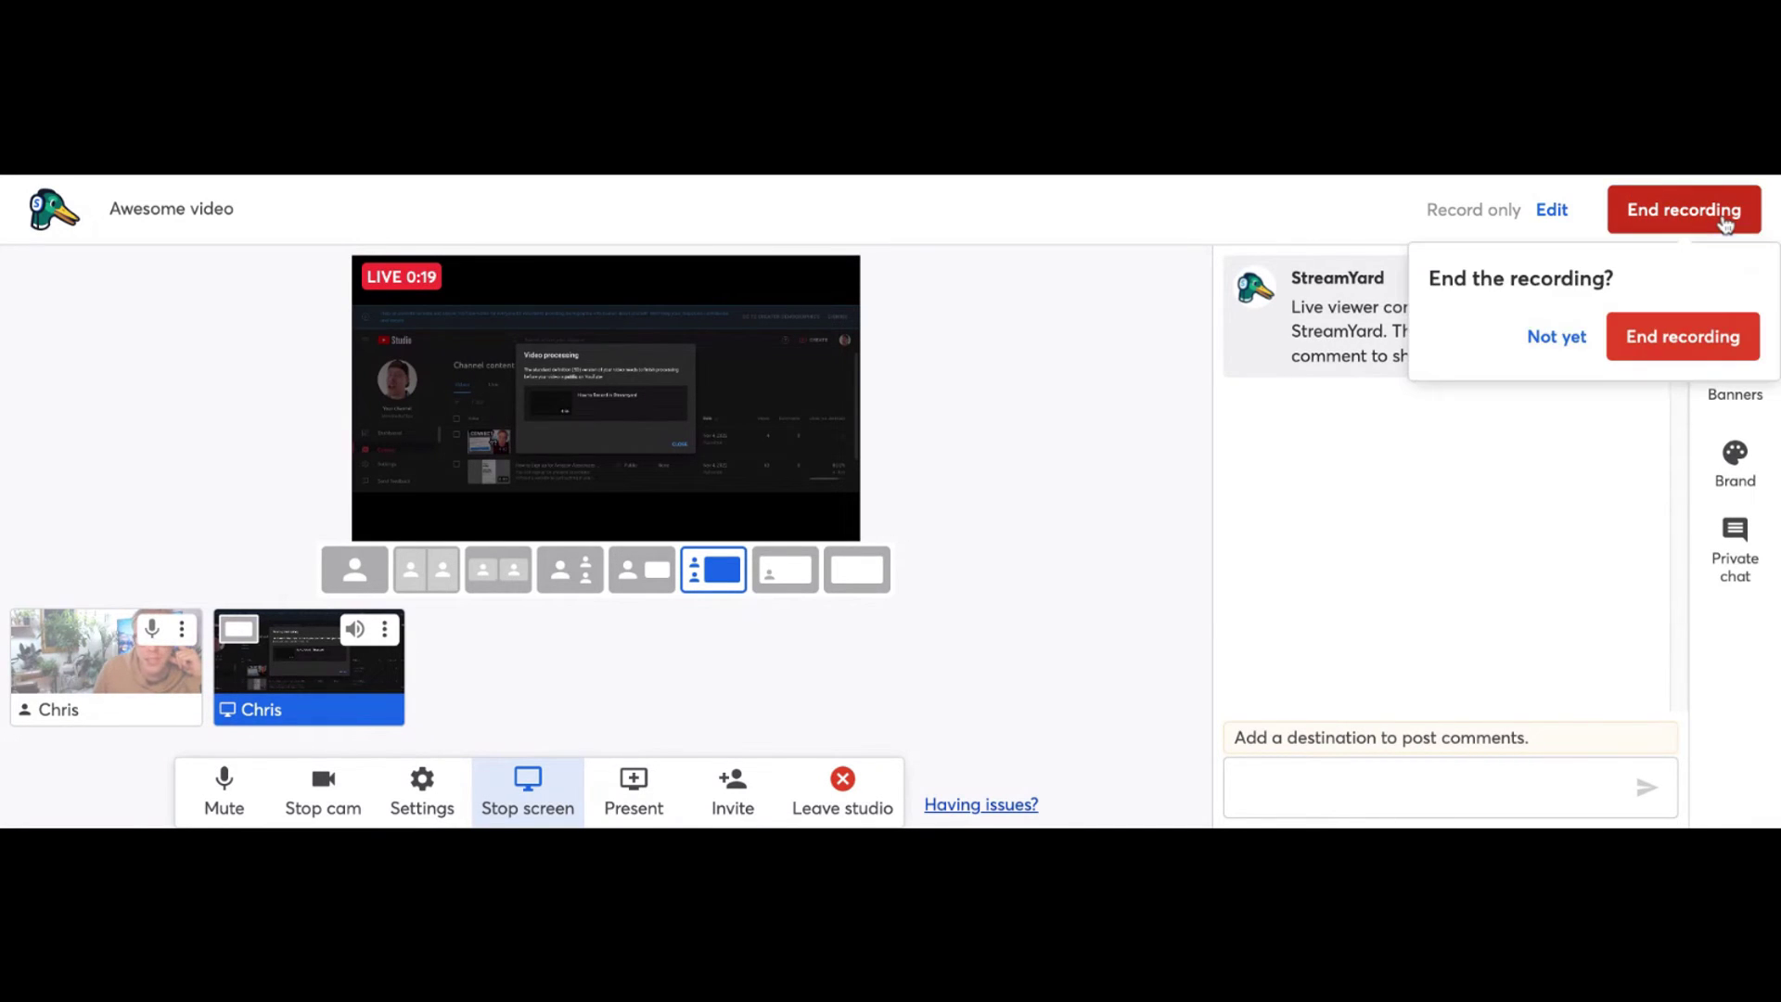
{"action": "left_click", "coordinate": [1689, 348]}
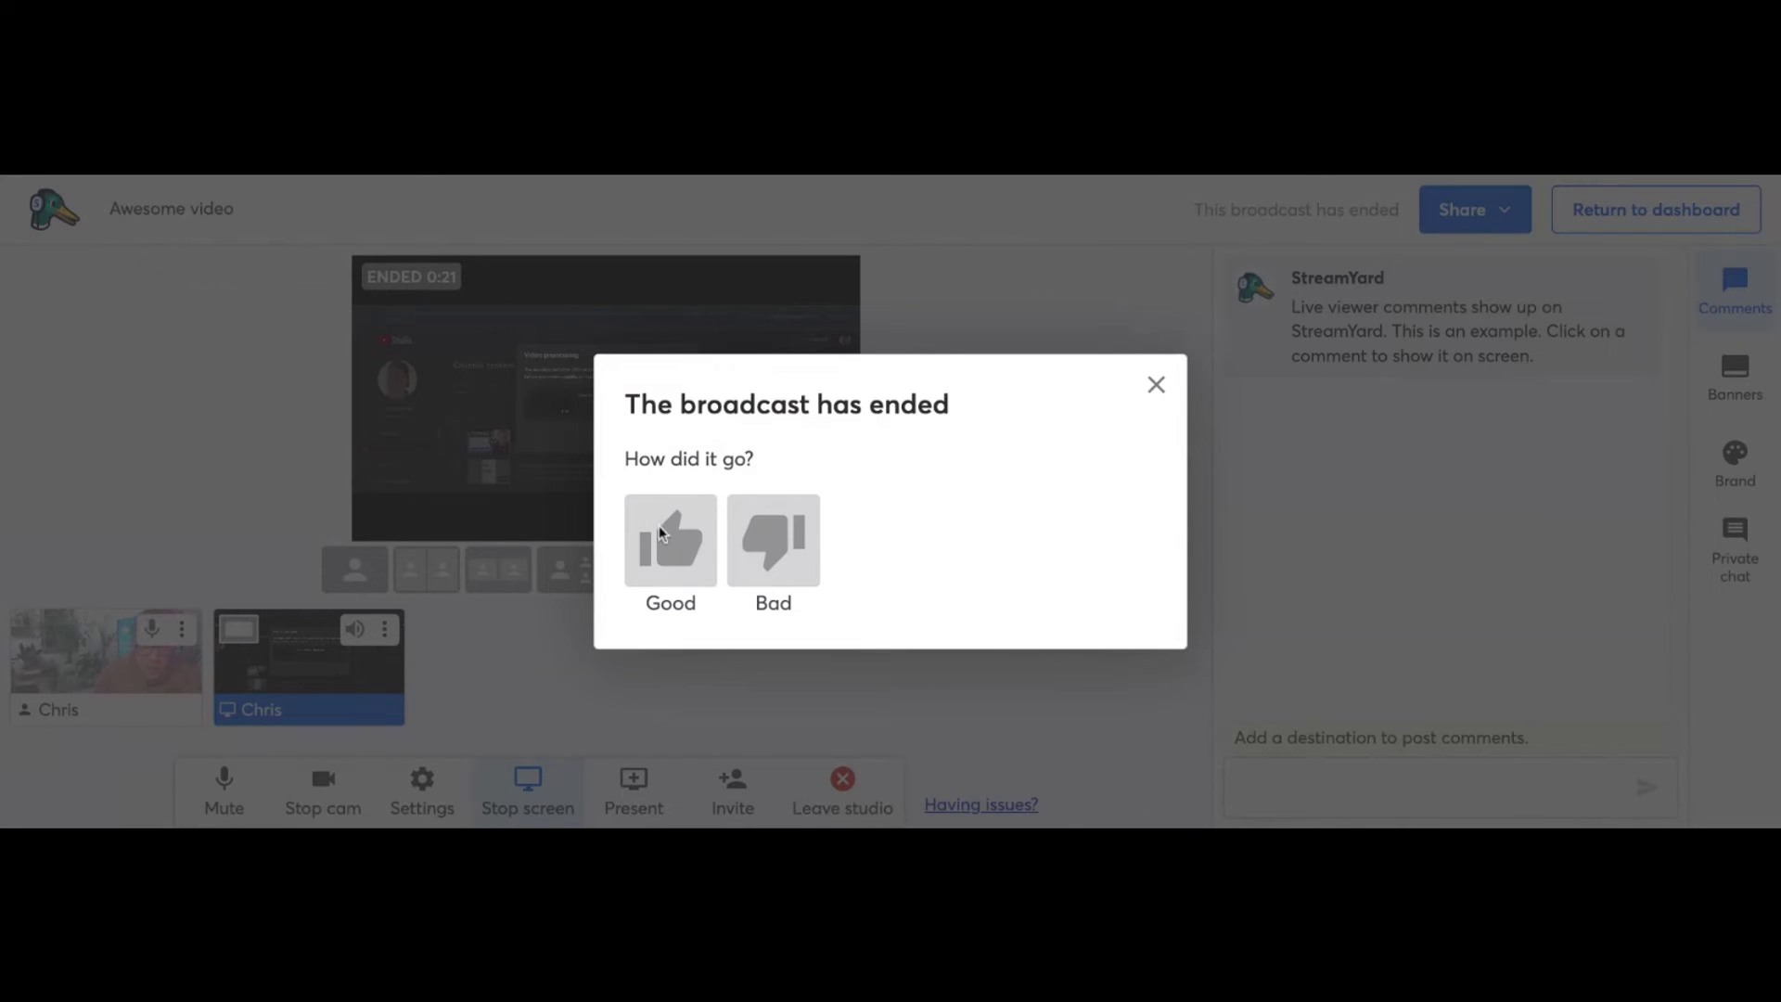
Close the 'broadcast has ended' feedback dialog and return to the Broadcasts dashboard.
{"action": "left_click", "coordinate": [1160, 388]}
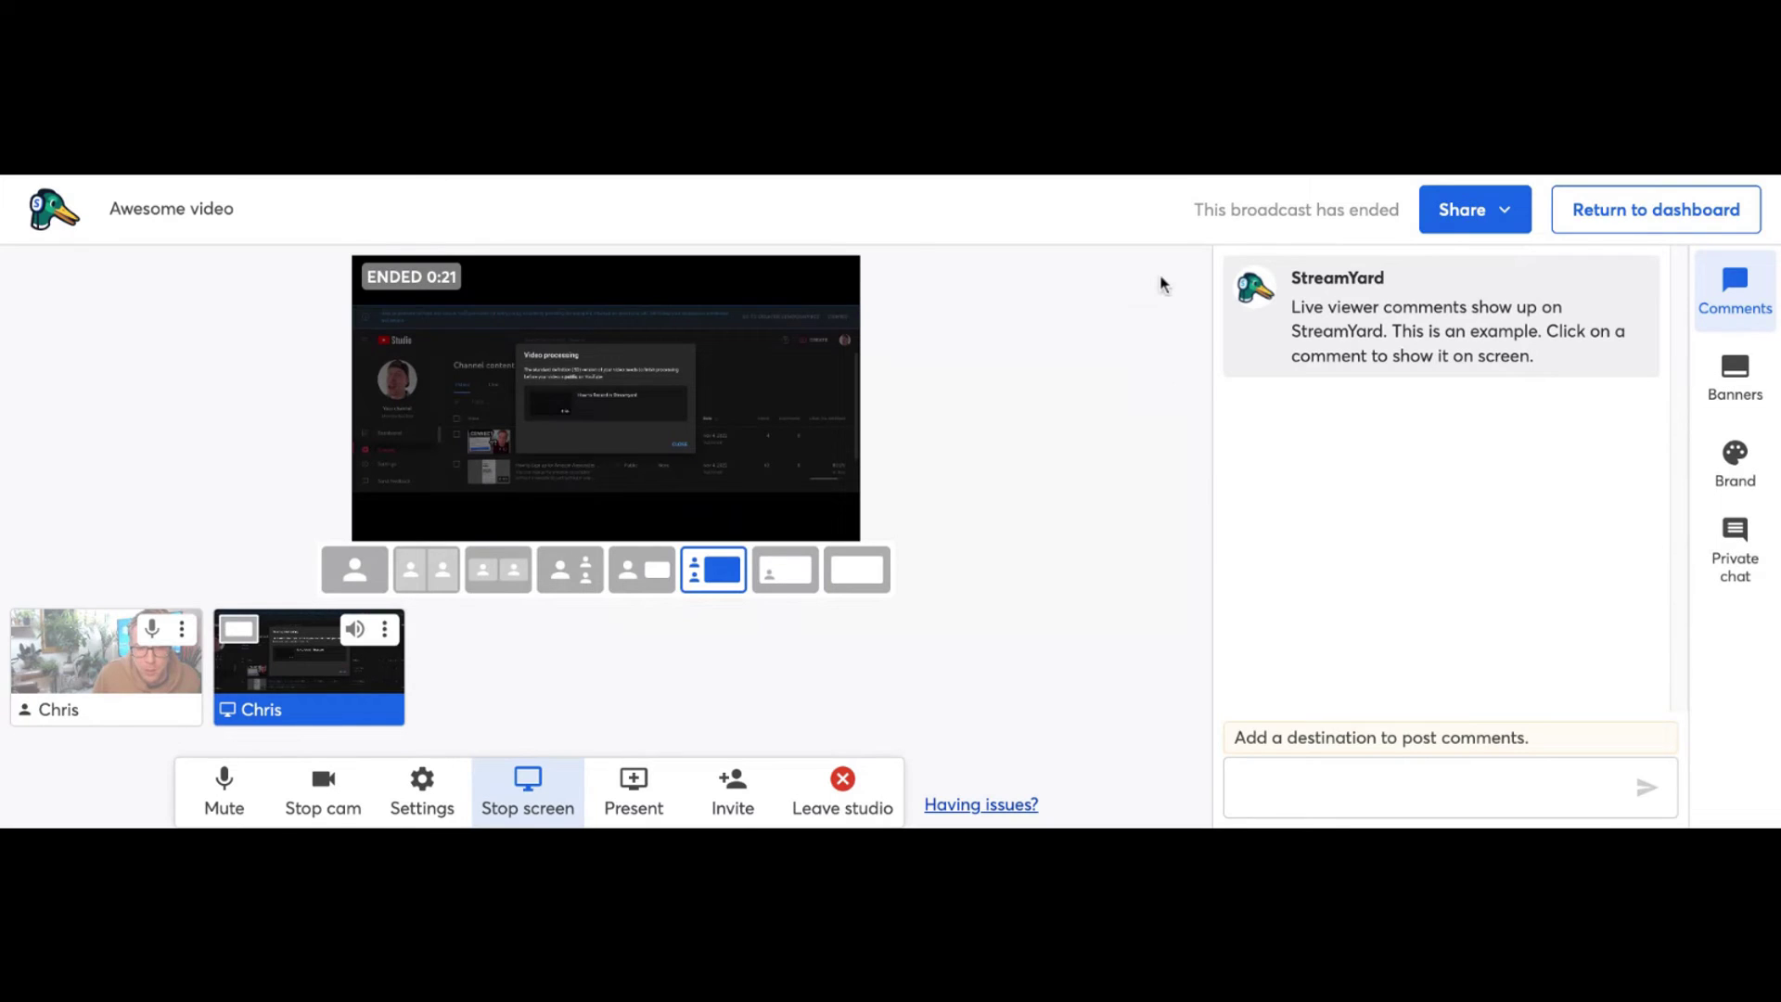
{"action": "left_click", "coordinate": [1640, 221]}
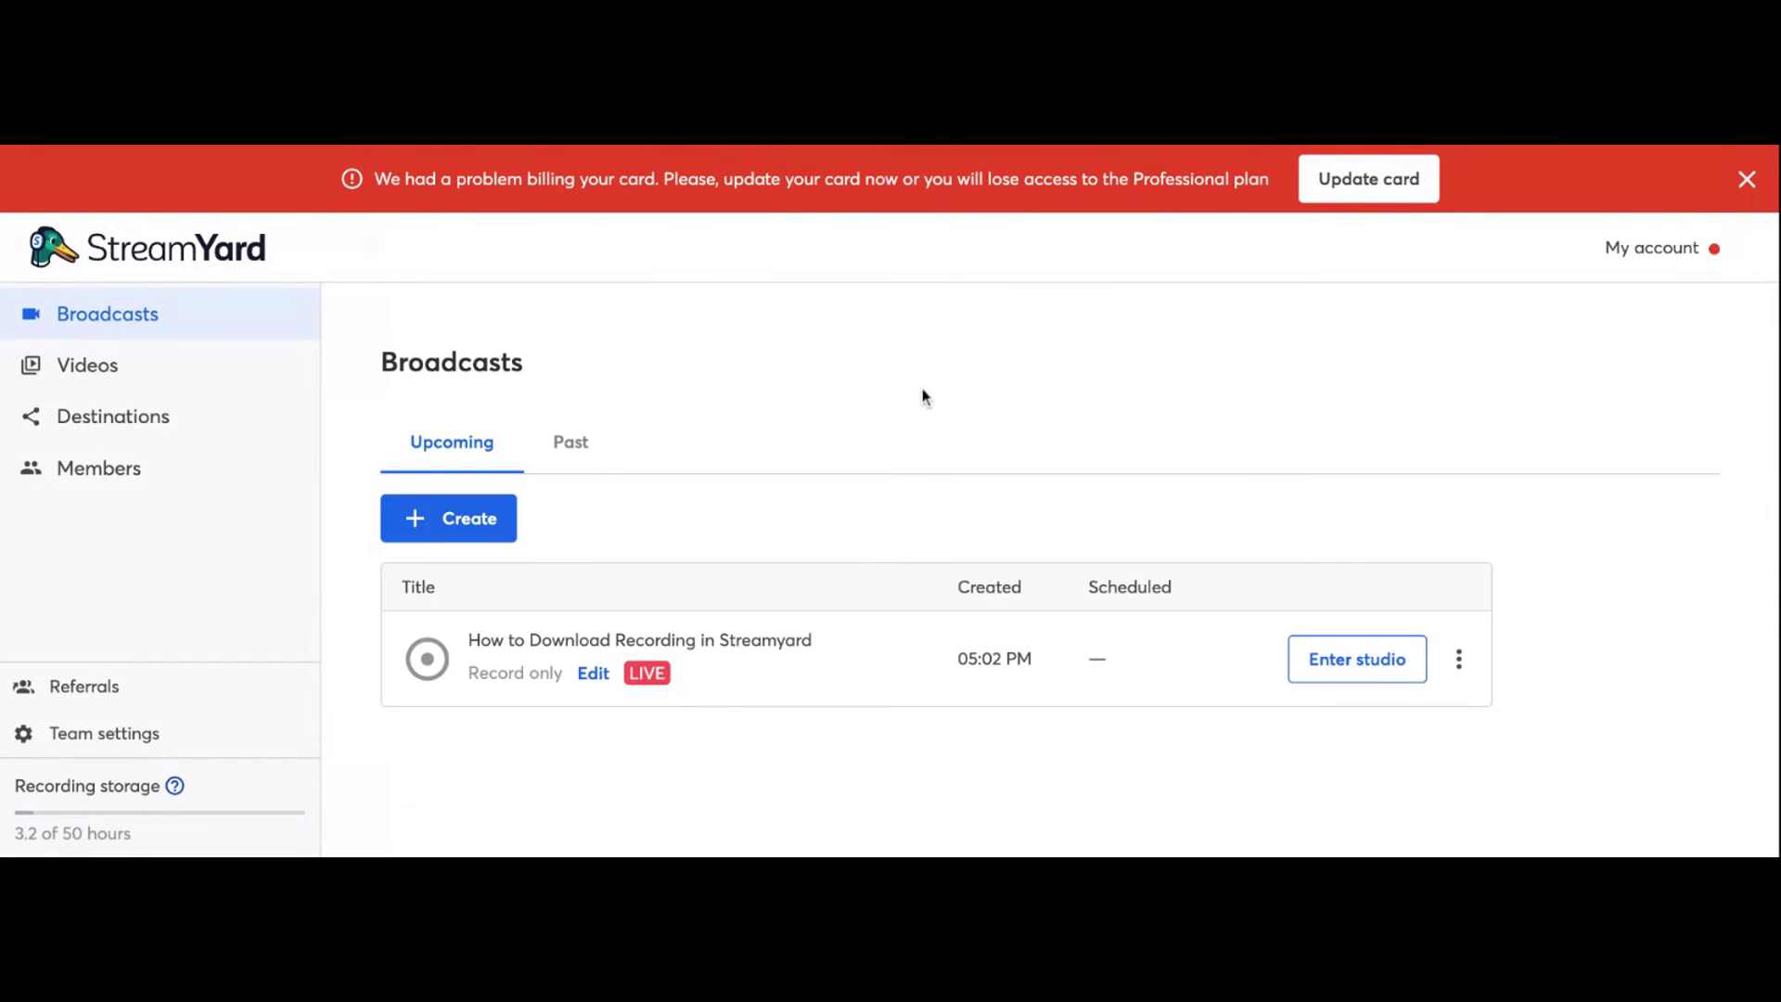
Under Past broadcasts, delete the 'Awesome video' recording from its three-dot menu and confirm.
{"action": "left_click", "coordinate": [573, 443]}
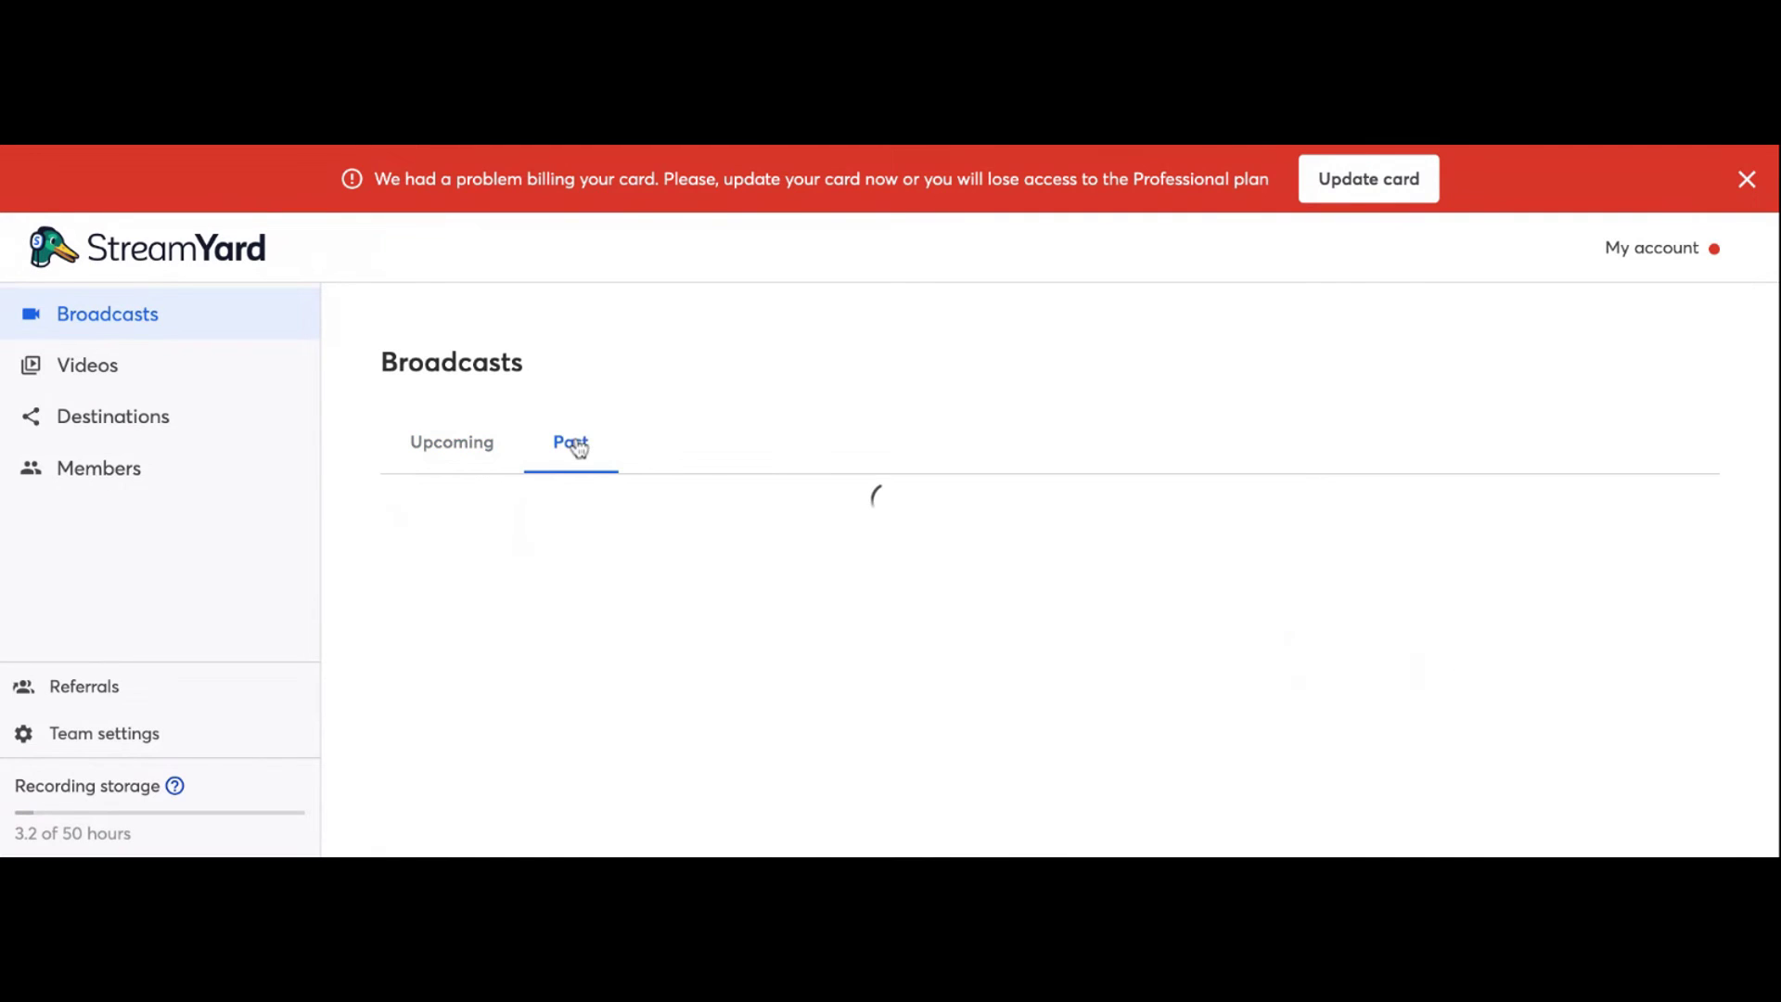
{"action": "scroll", "coordinate": [733, 401], "scroll_direction": "down", "scroll_amount": 2}
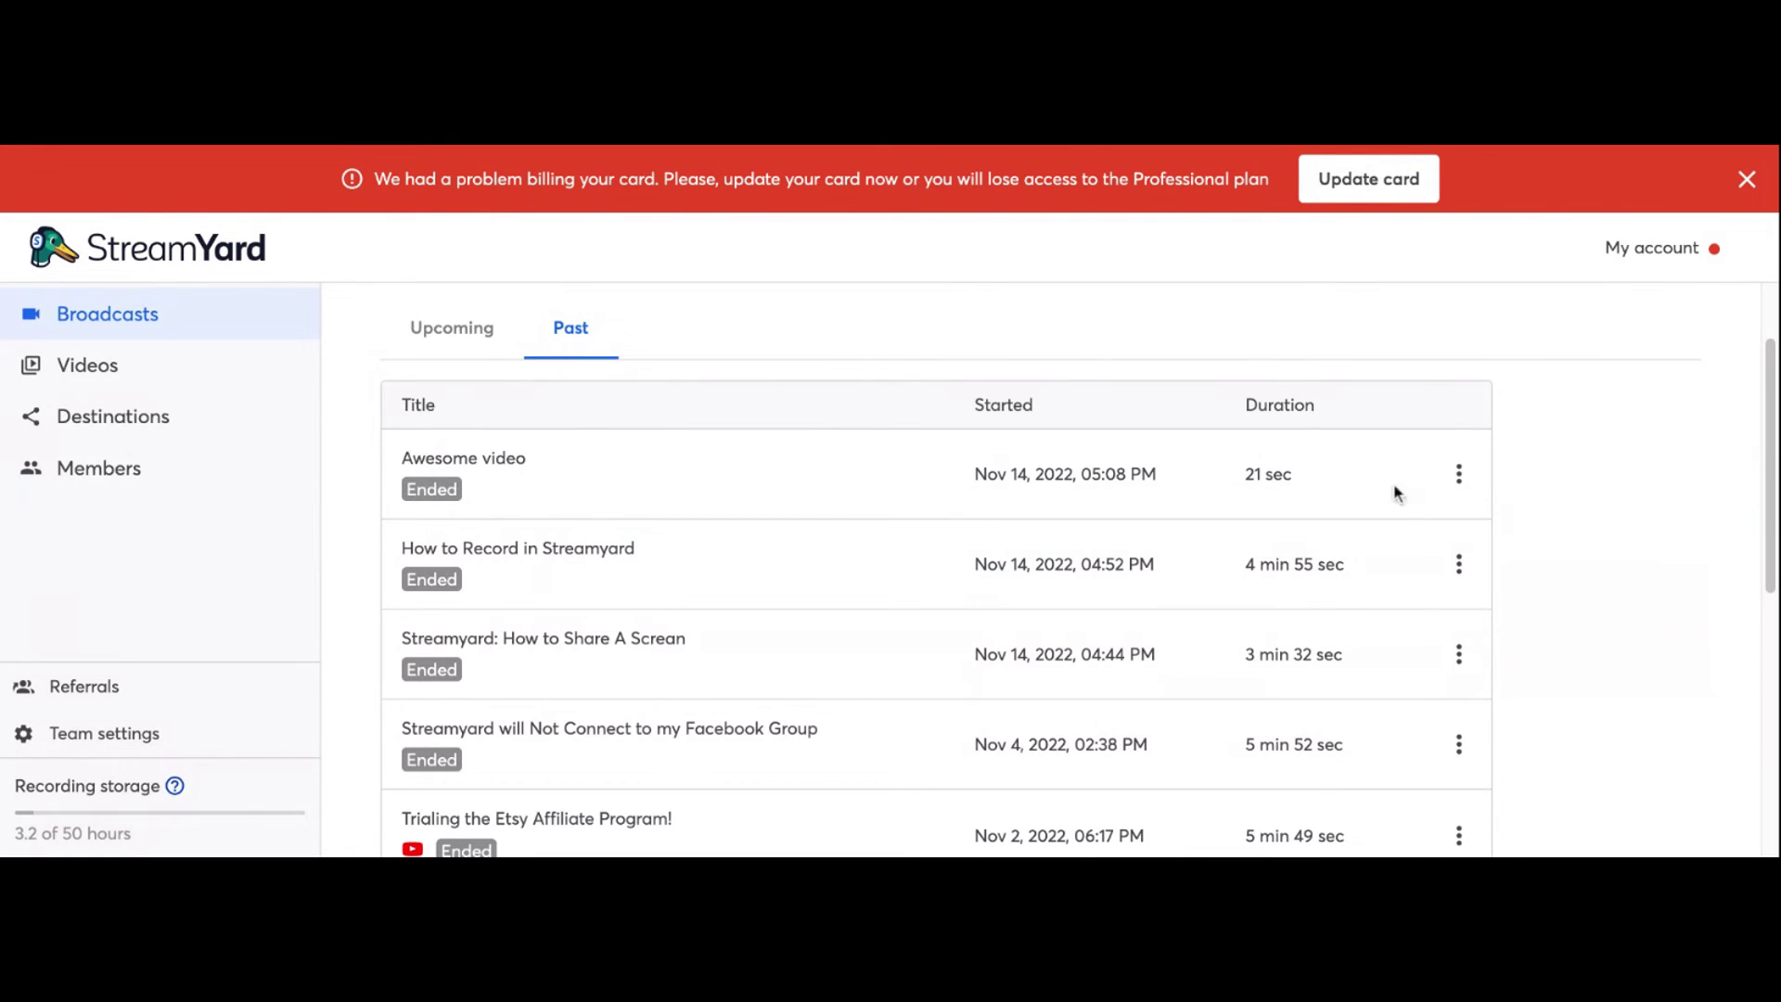
{"action": "left_click", "coordinate": [1466, 483]}
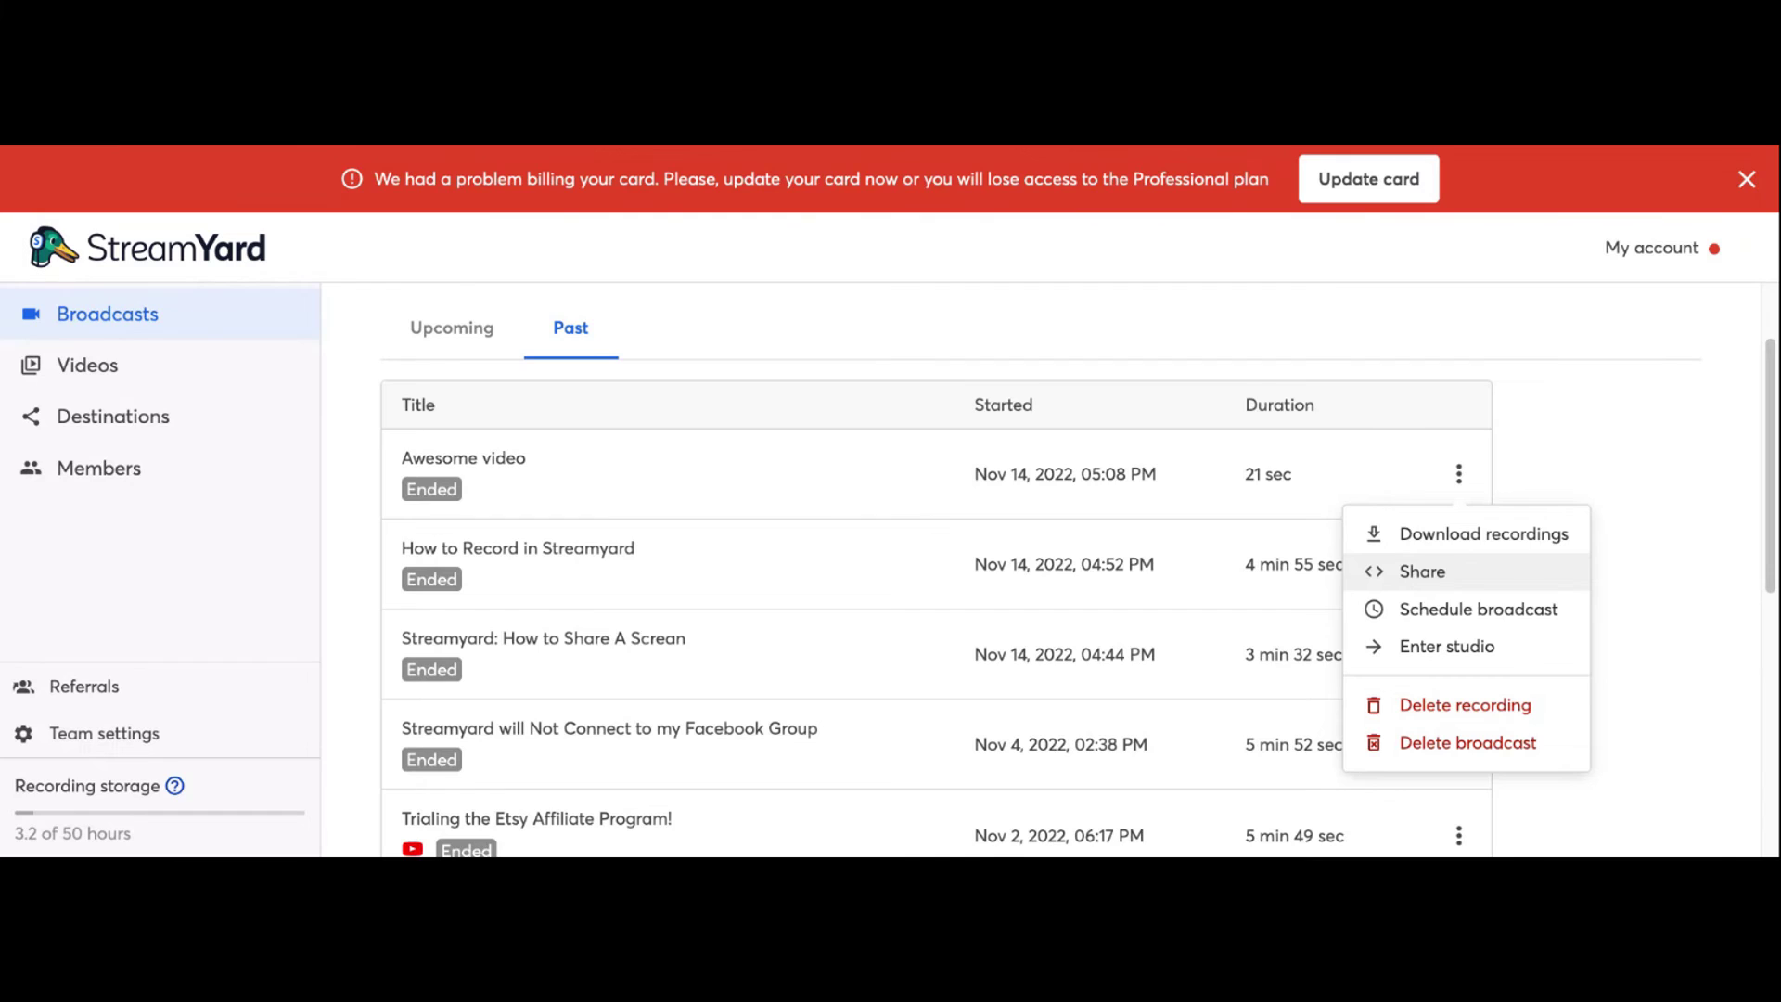
{"action": "left_click", "coordinate": [1629, 474]}
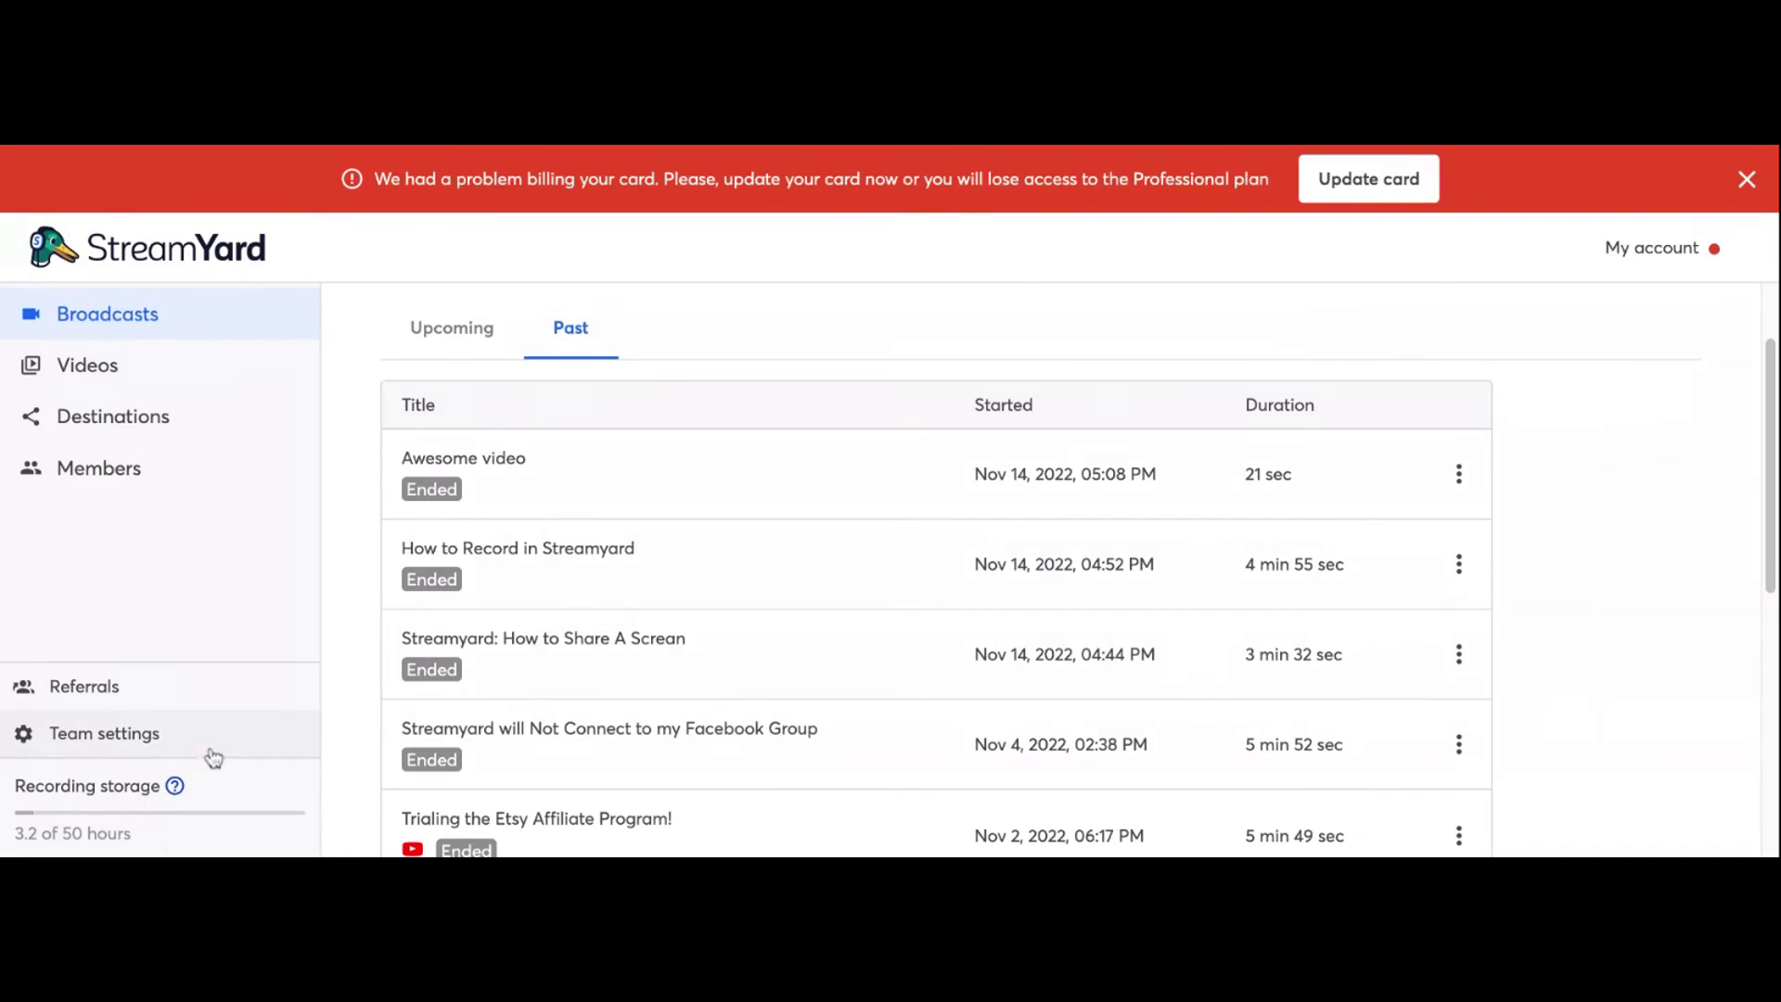
{"action": "left_click", "coordinate": [1460, 476]}
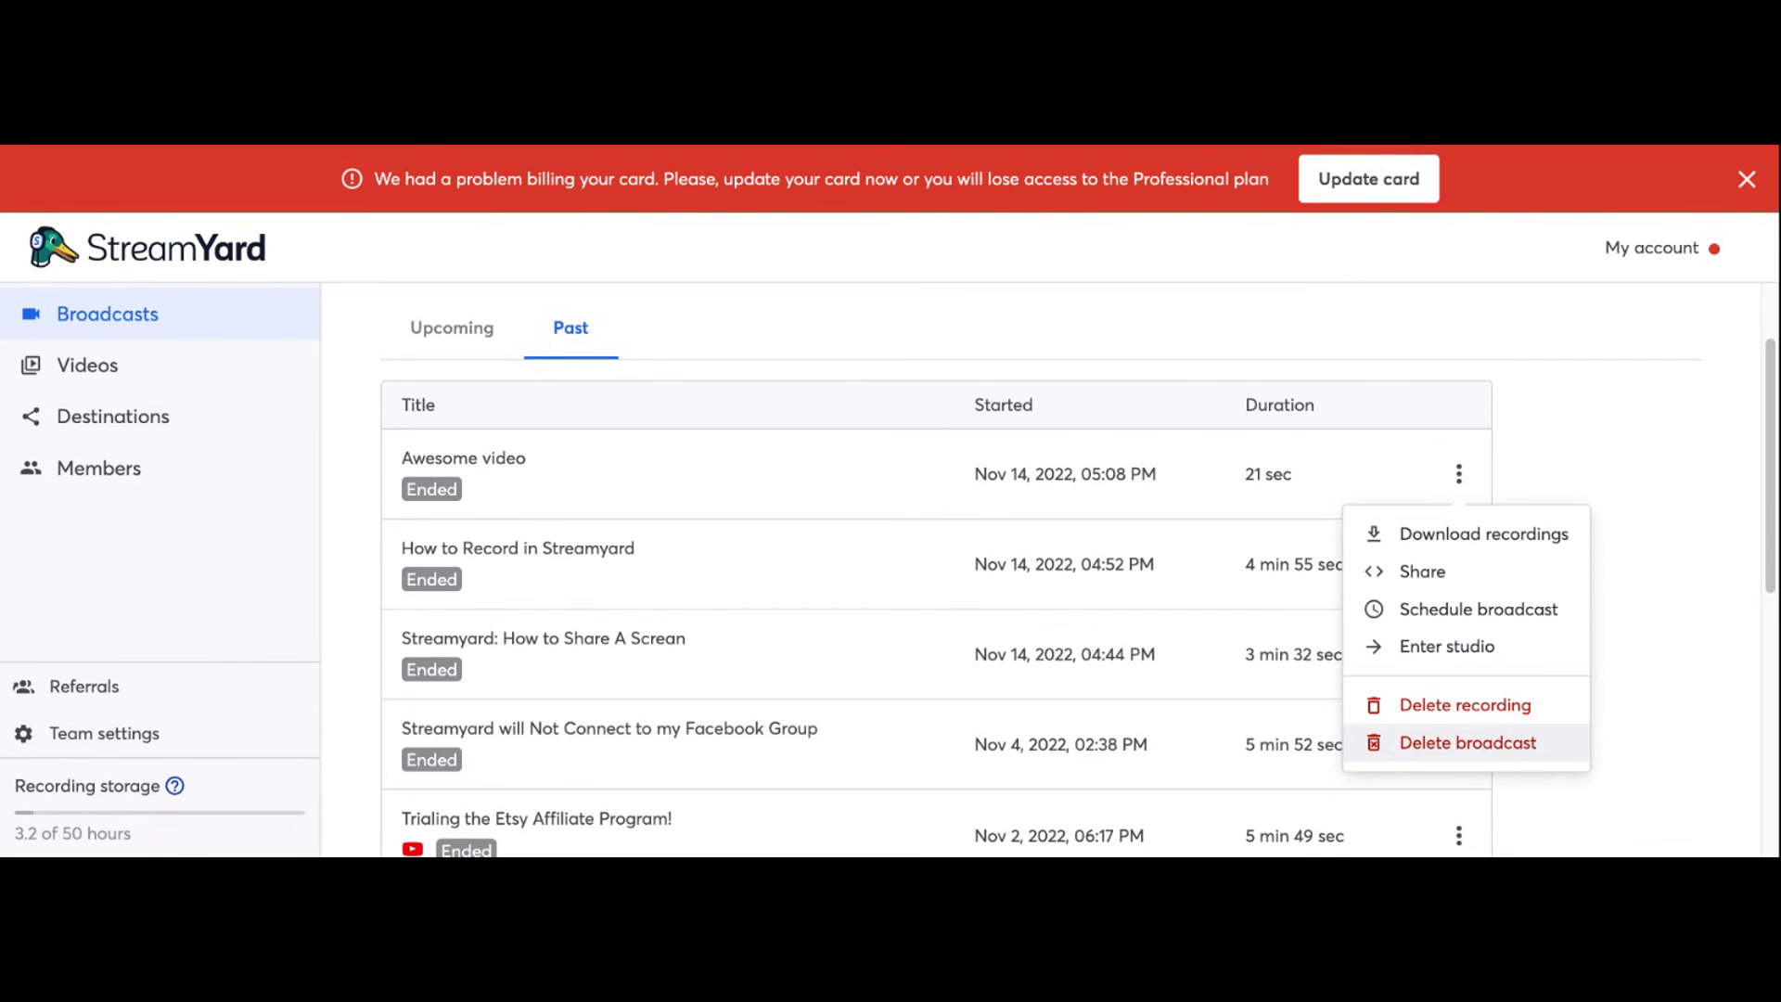
{"action": "left_click", "coordinate": [1496, 717]}
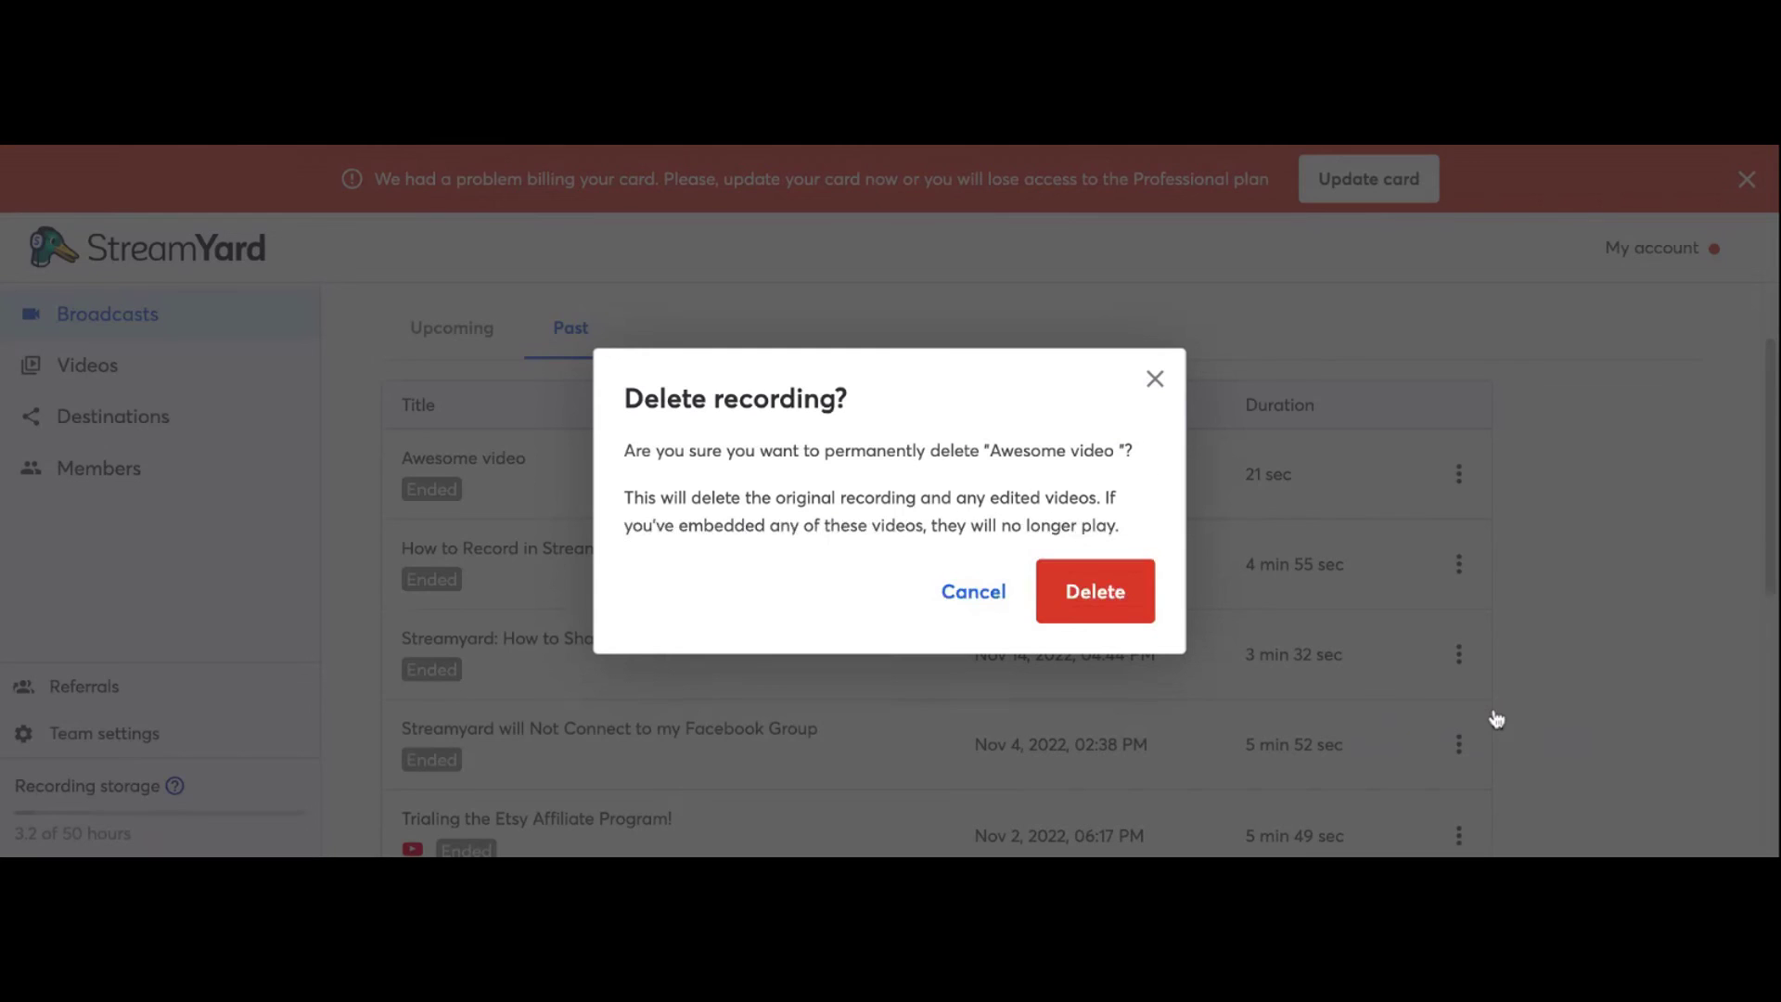
{"action": "left_click", "coordinate": [1103, 599]}
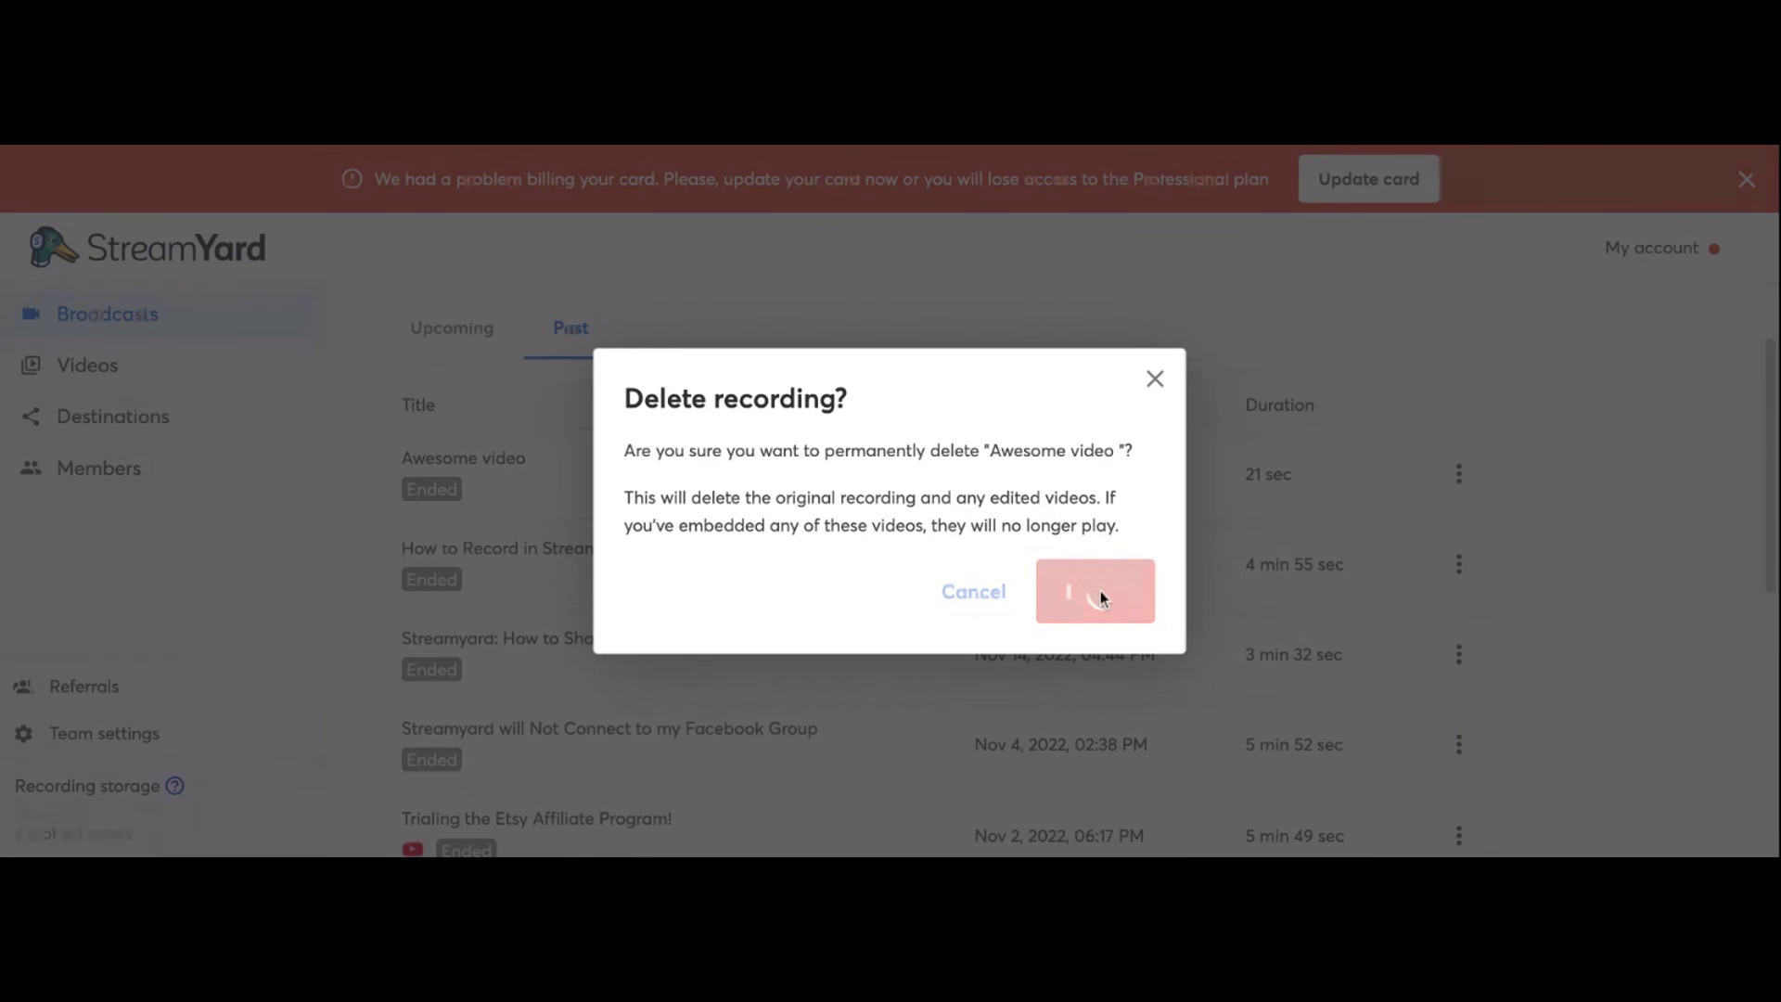